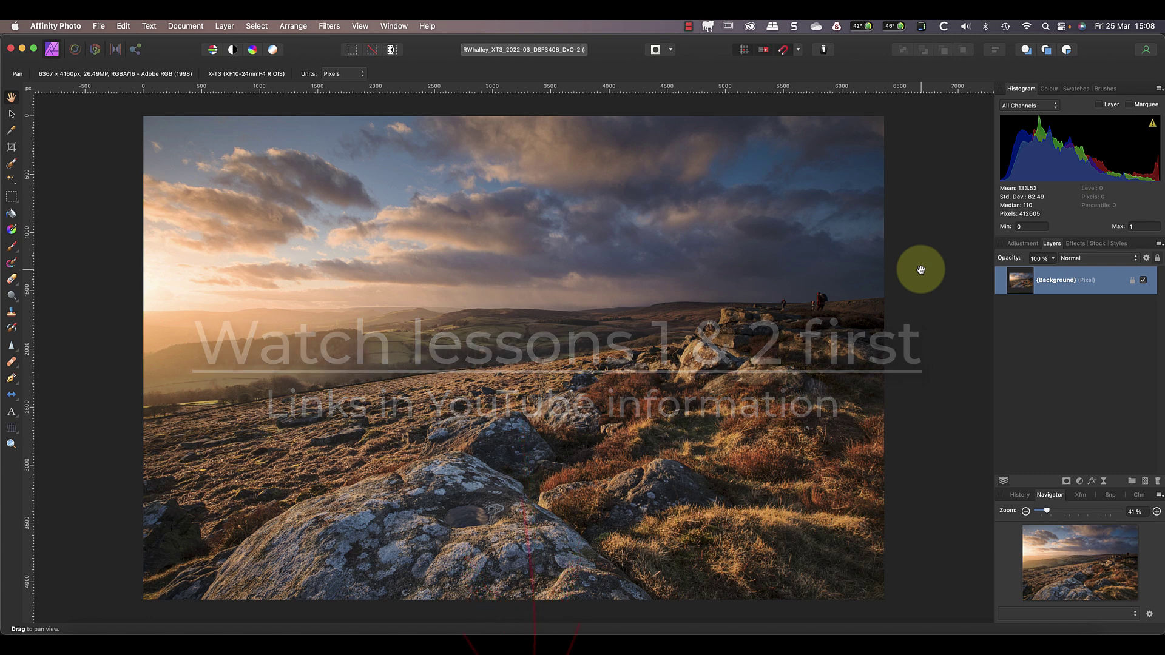
Tour the Liquify, Develop and Export personas, then return to the Photo persona.
drag(921, 269, 919, 269)
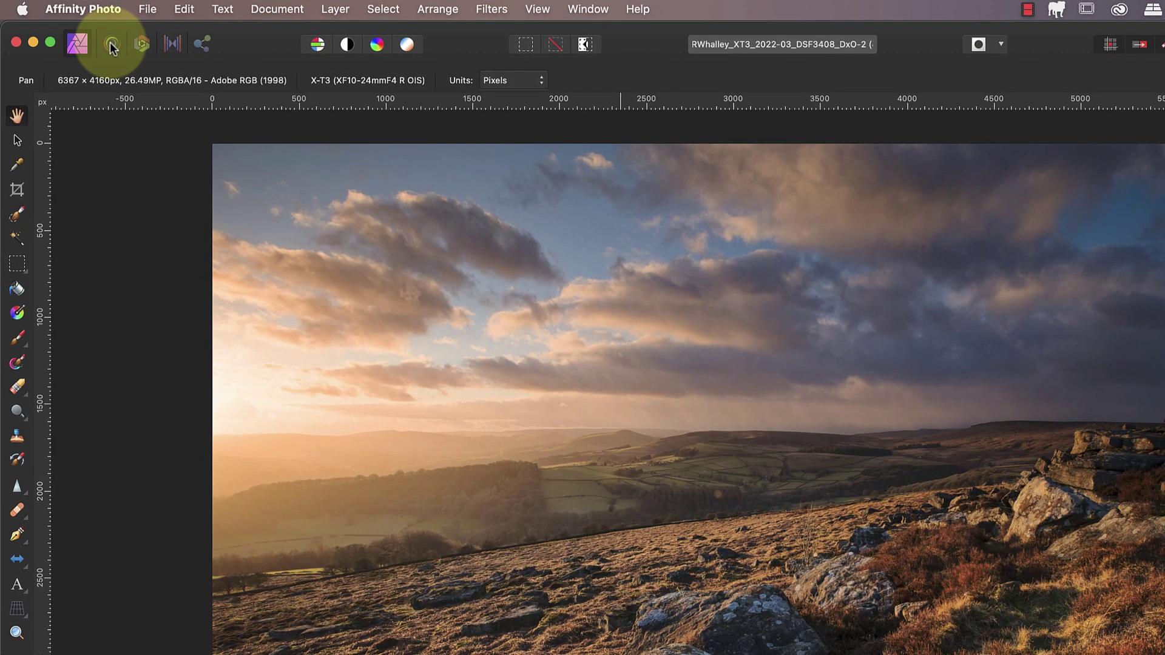
click(75, 49)
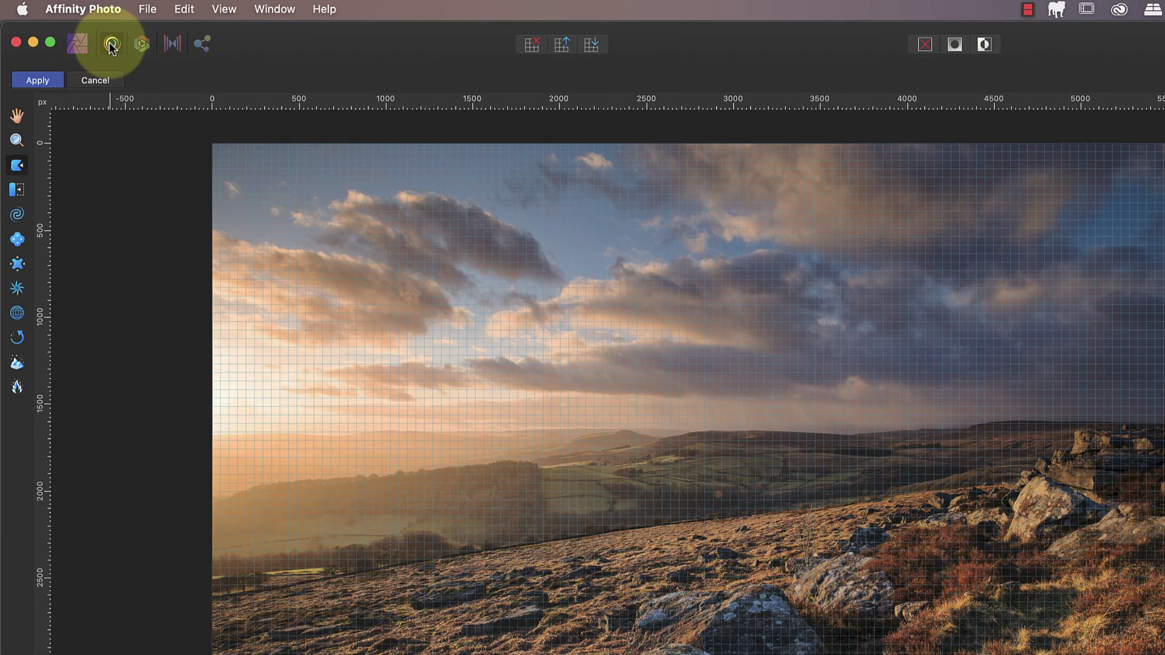
click(141, 45)
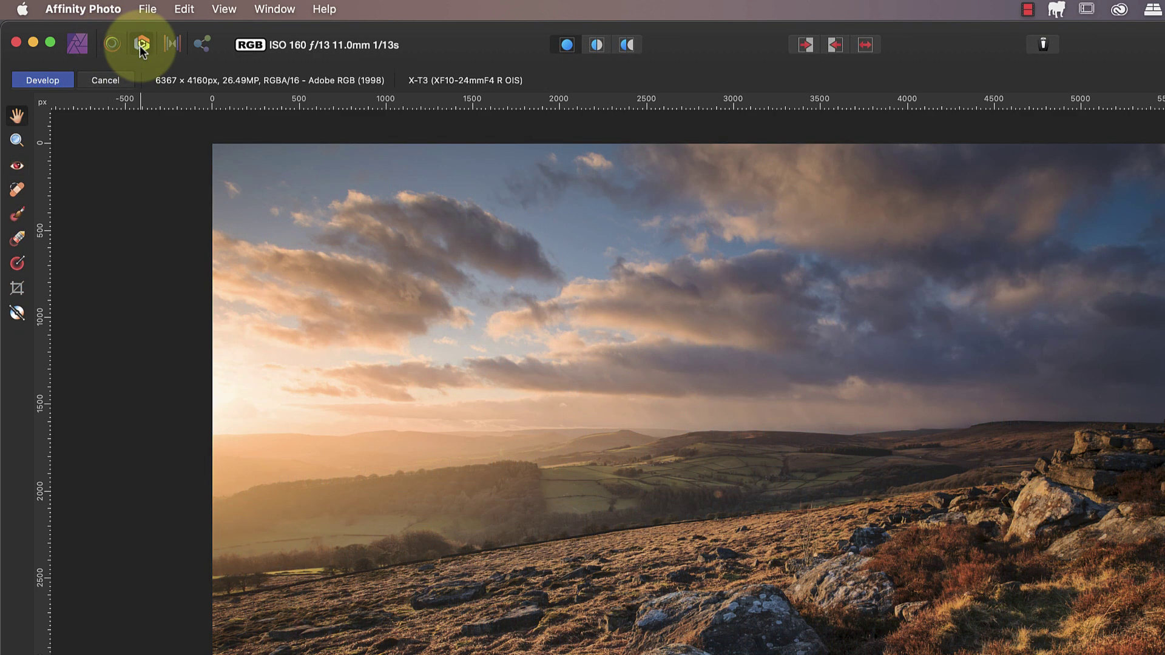
click(203, 43)
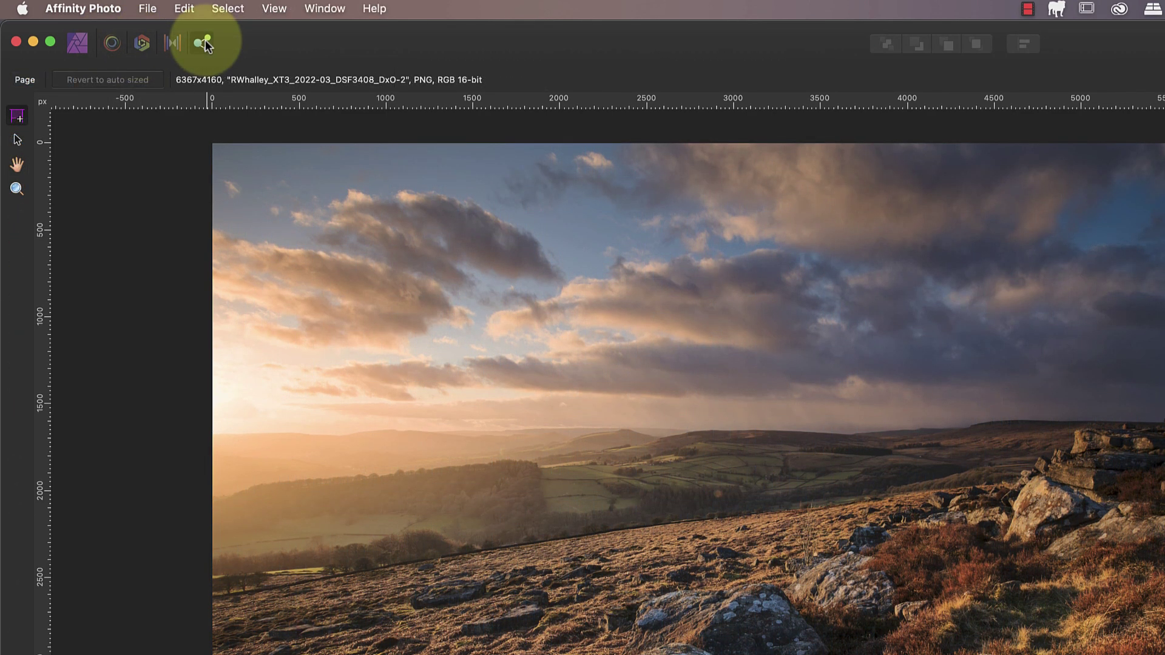
key(super+1)
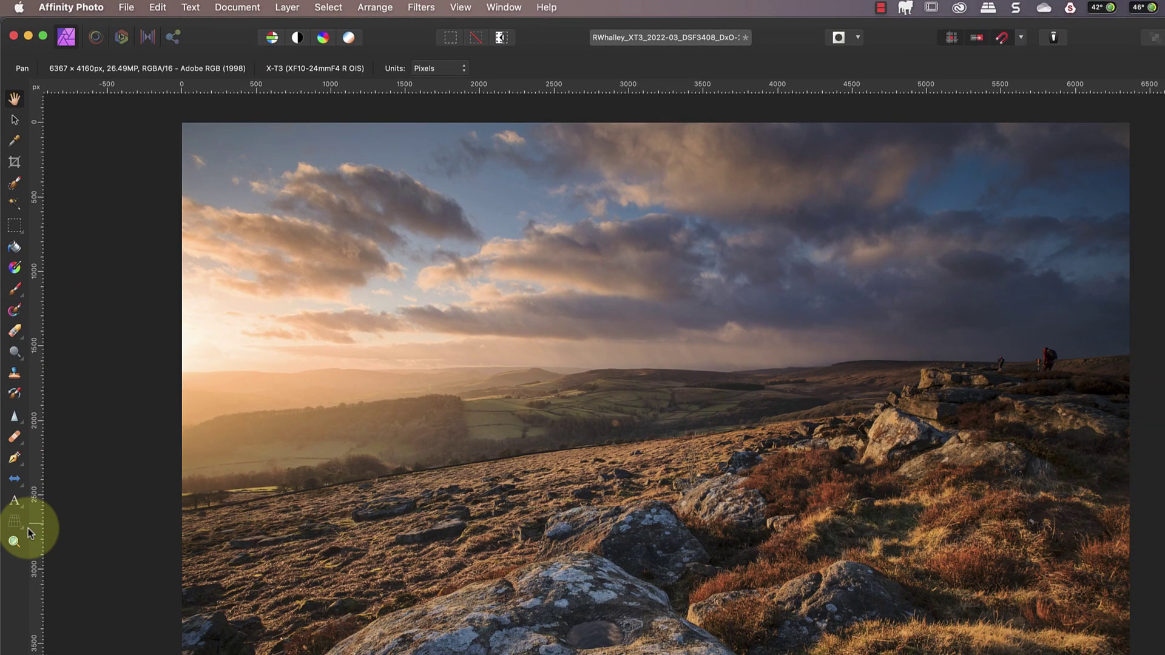
Float the Tools panel over the canvas, then dock it back as a single column.
click(17, 573)
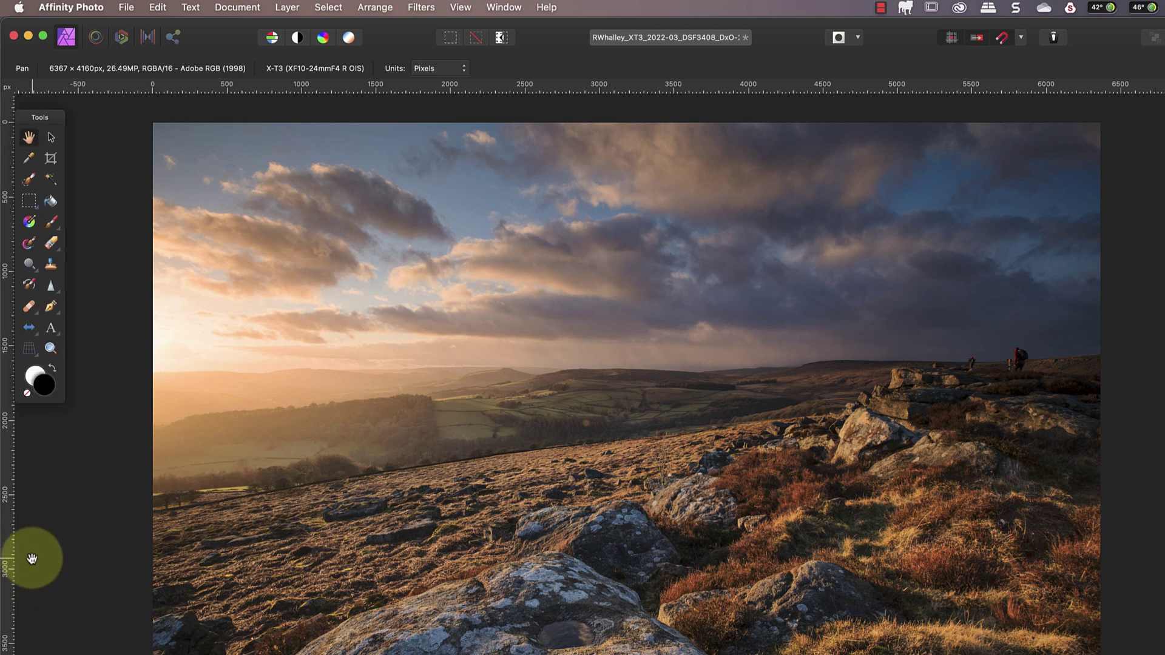
drag(40, 116, 379, 160)
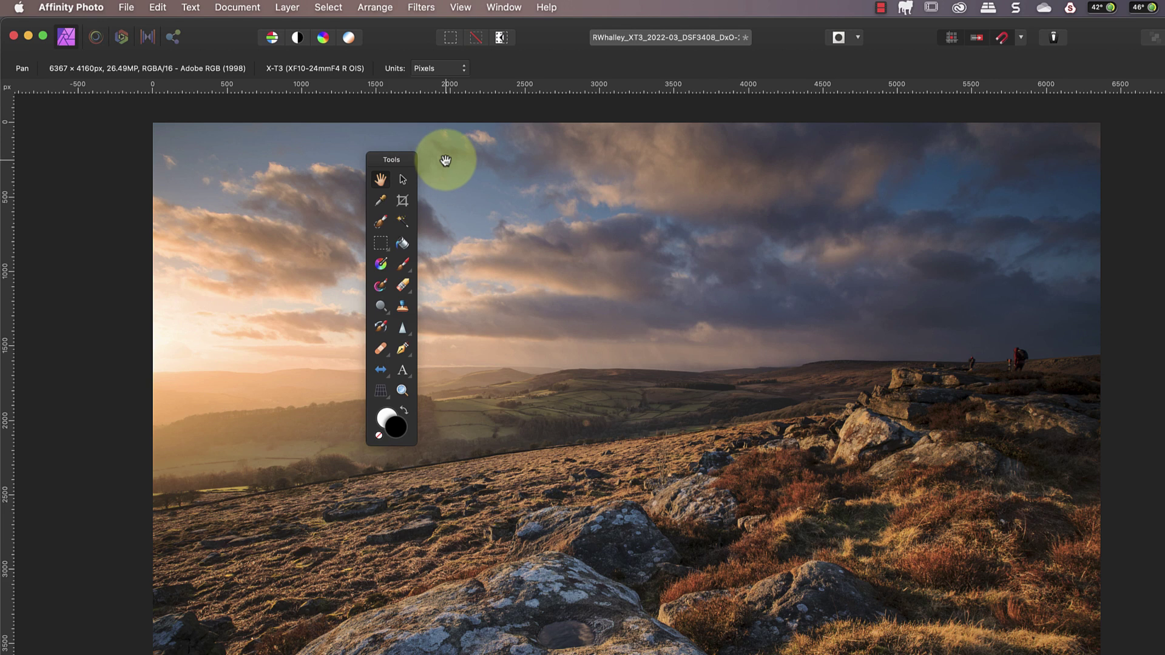
double_click(391, 161)
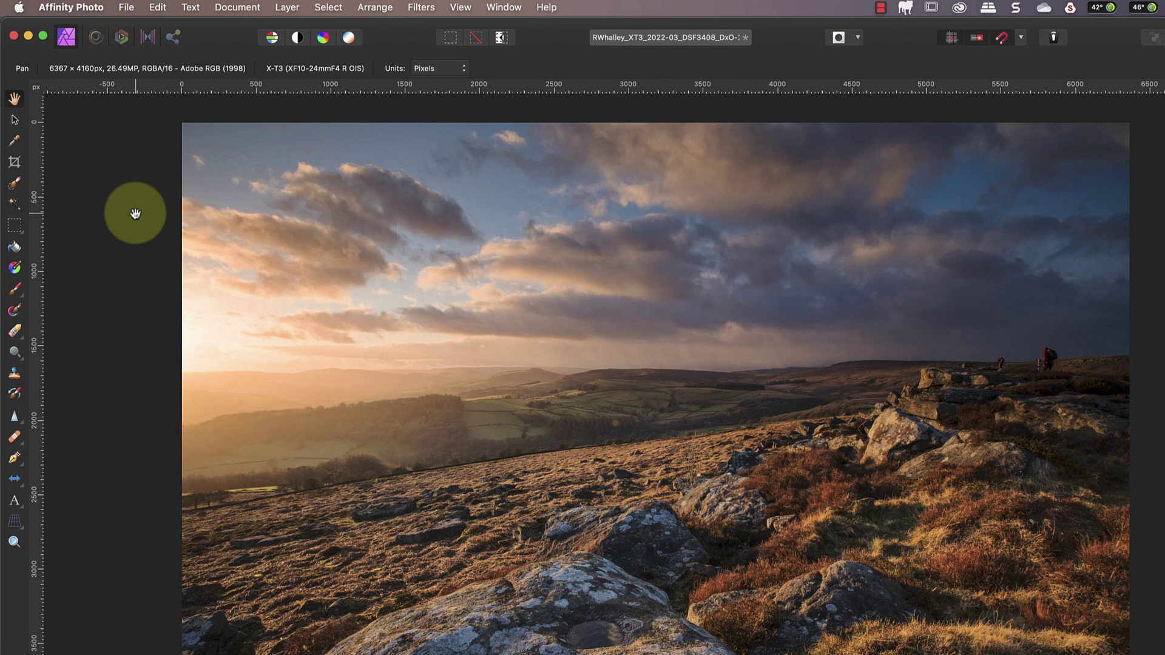
Add a tool to the Tools panel via Customise Tools, then restore the default tool set.
click(456, 8)
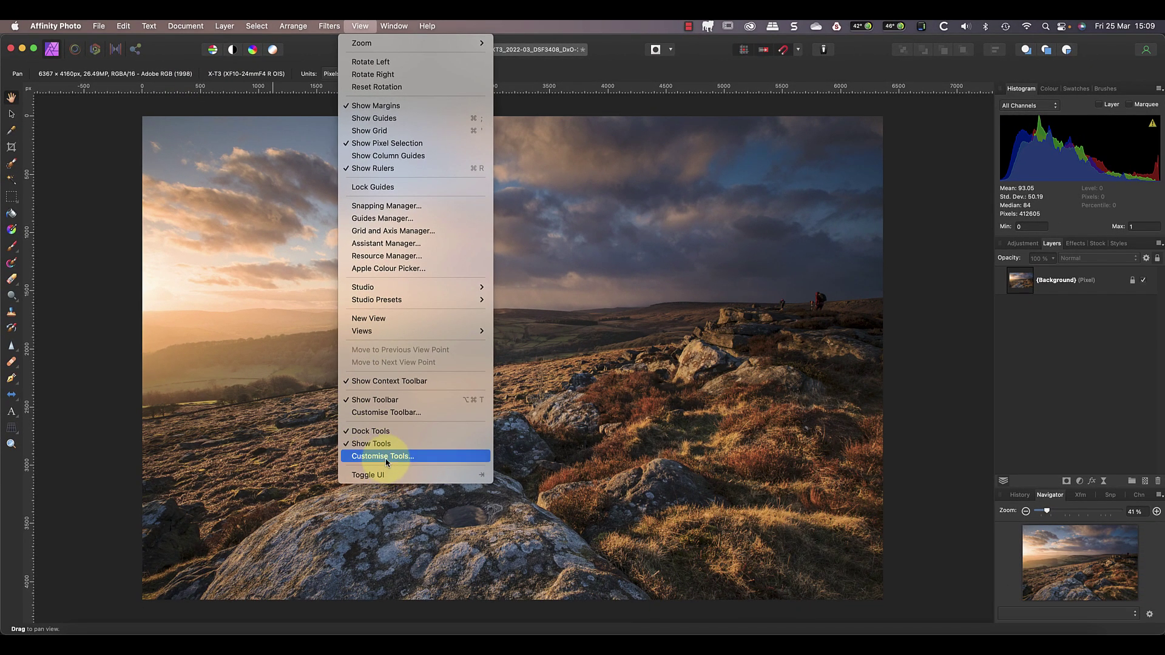
click(386, 463)
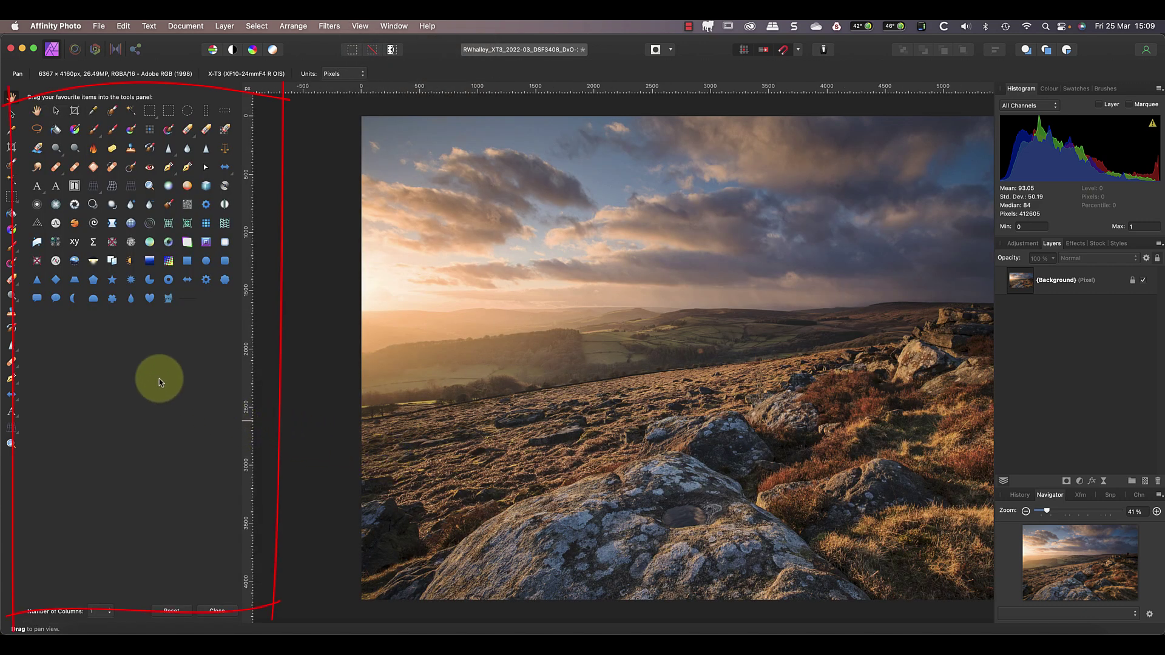
drag(74, 204, 18, 482)
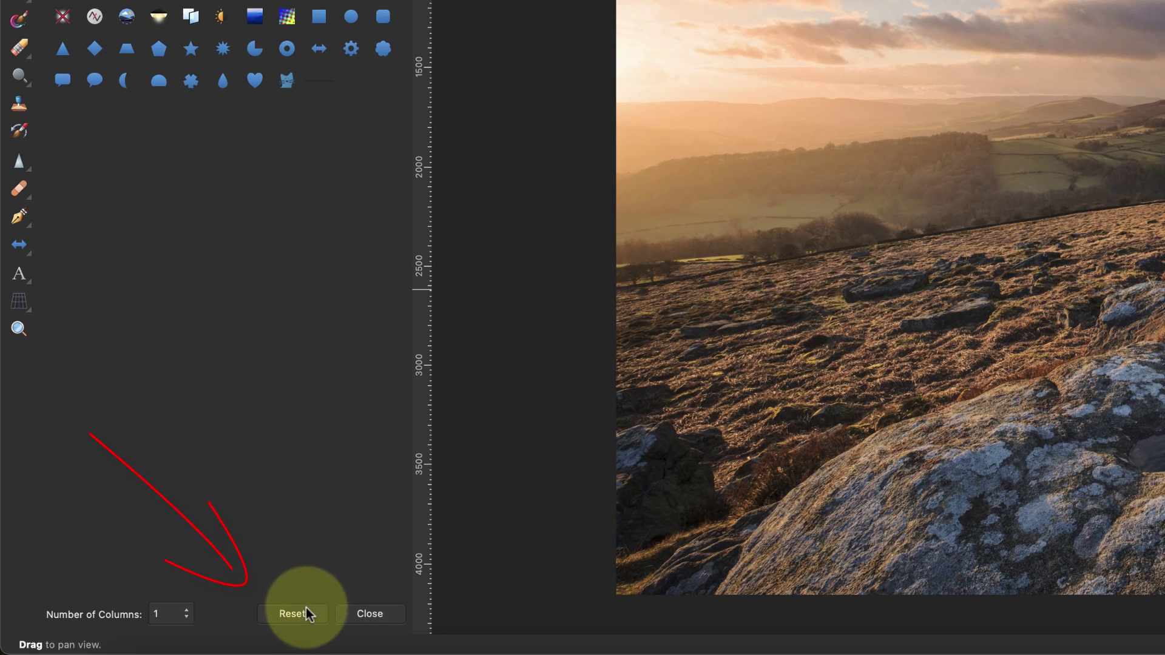
click(306, 614)
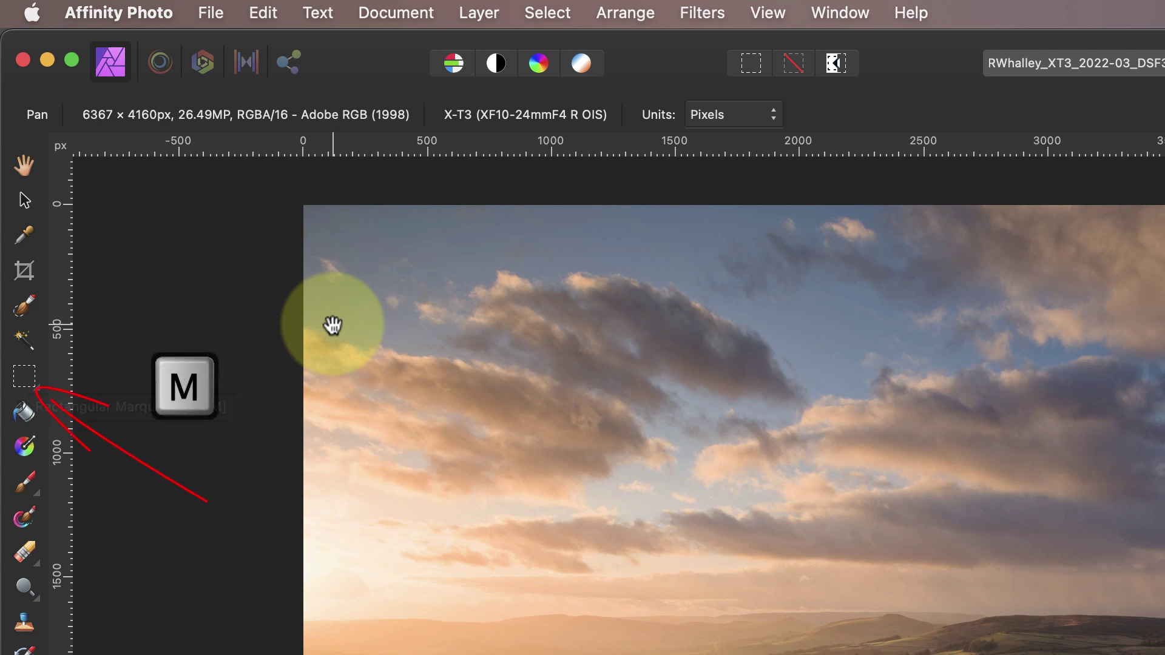
Try the M and H shortcuts, then pick Elliptical Marquee and return to Rectangular Marquee.
key(m)
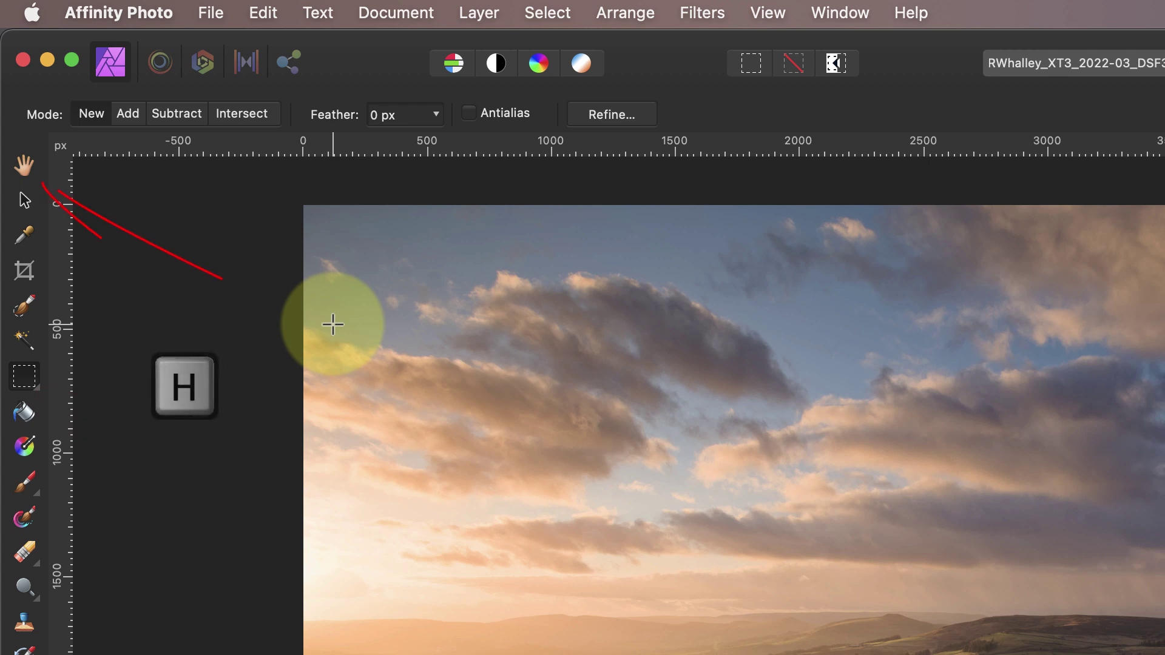
key(h)
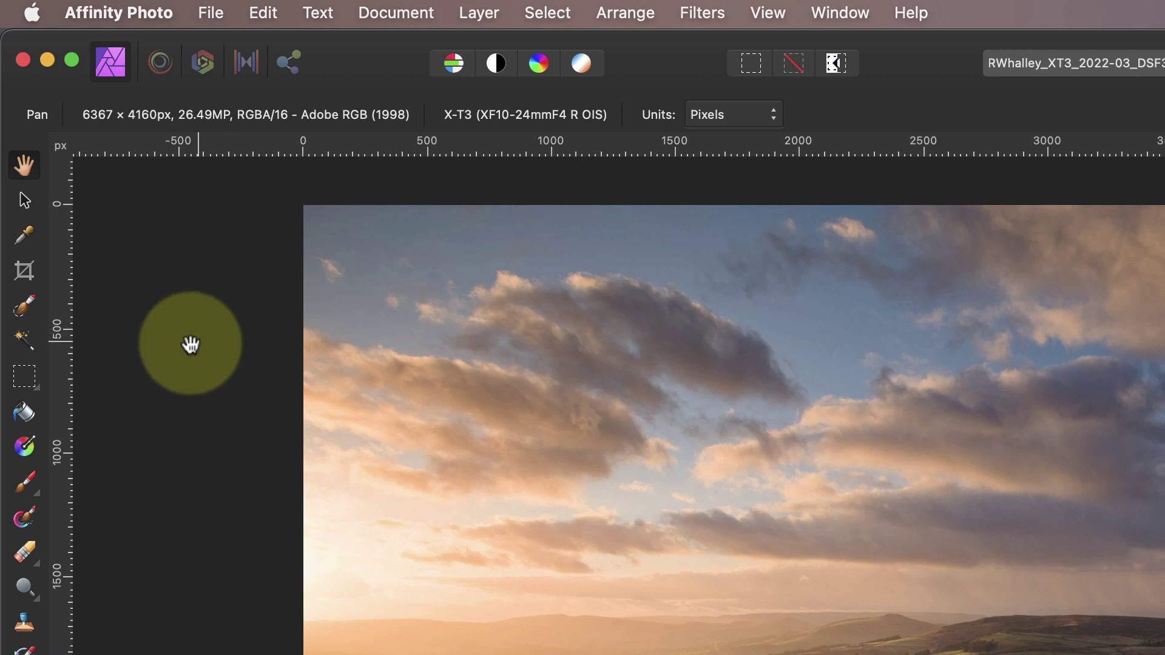
click(38, 389)
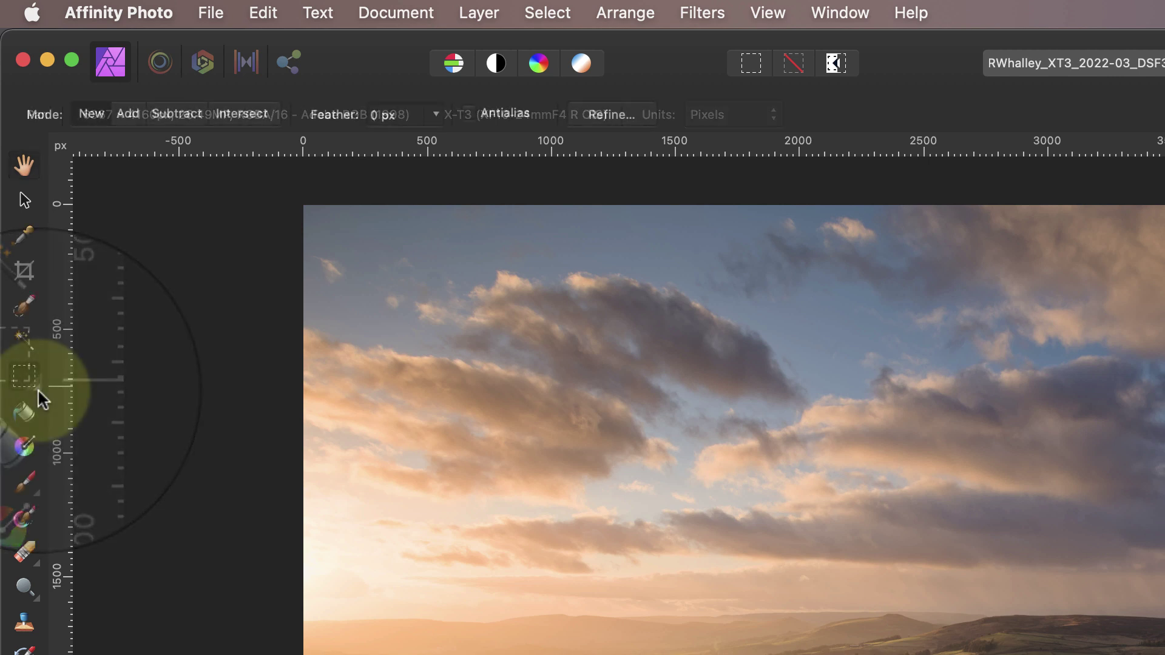
click(38, 388)
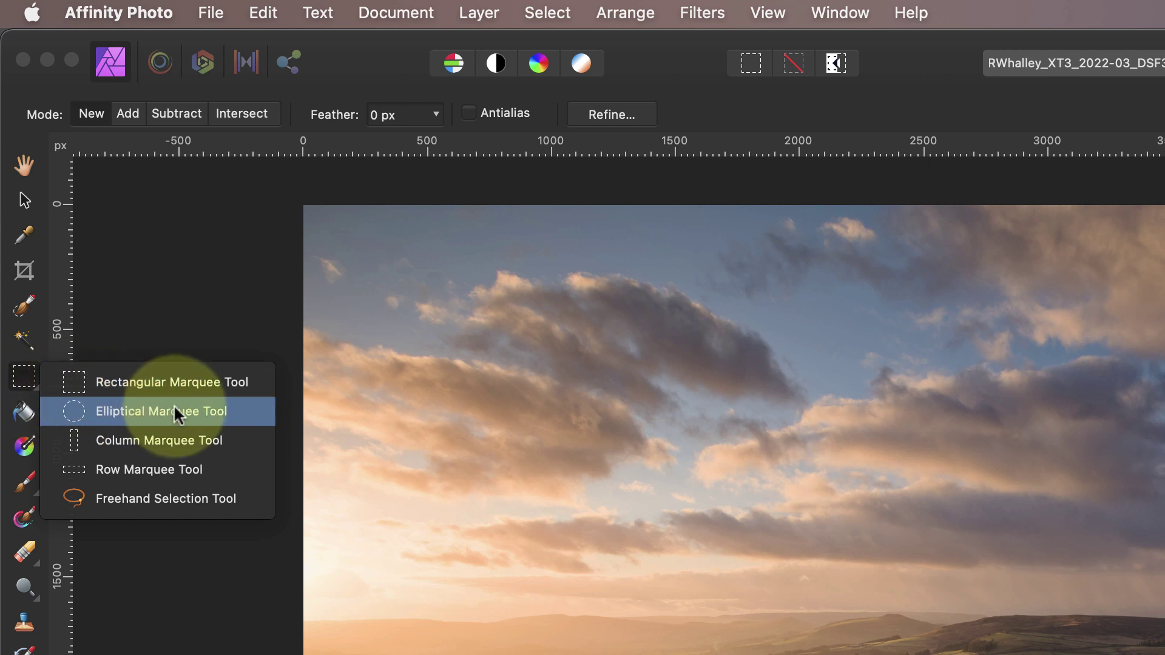
click(228, 418)
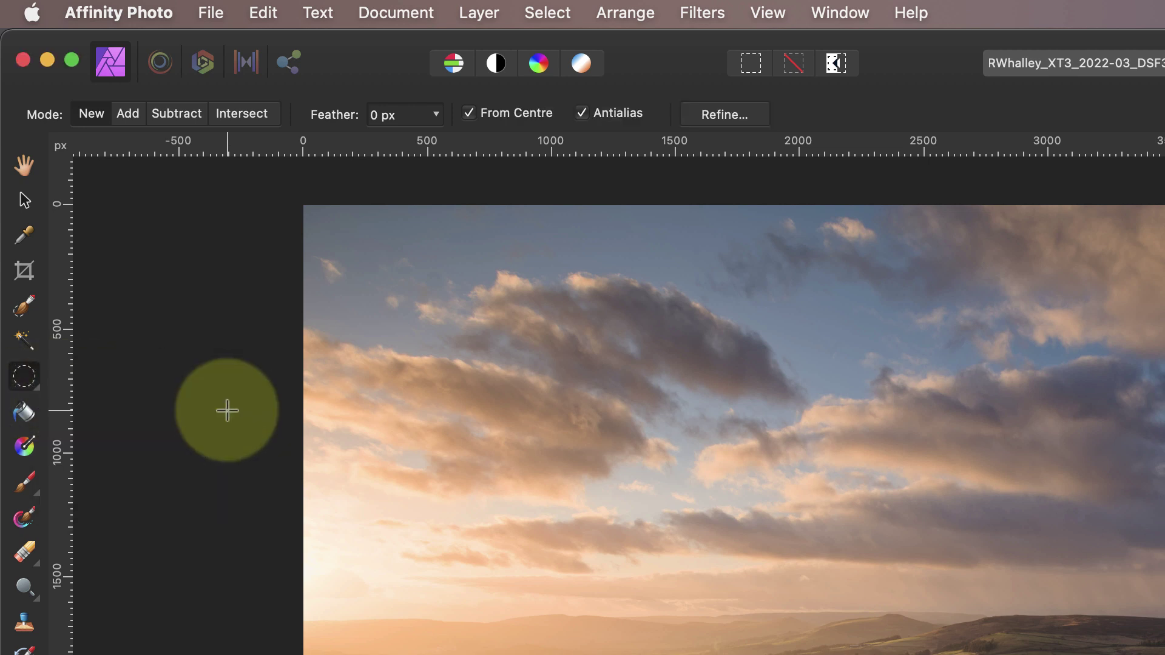
click(35, 390)
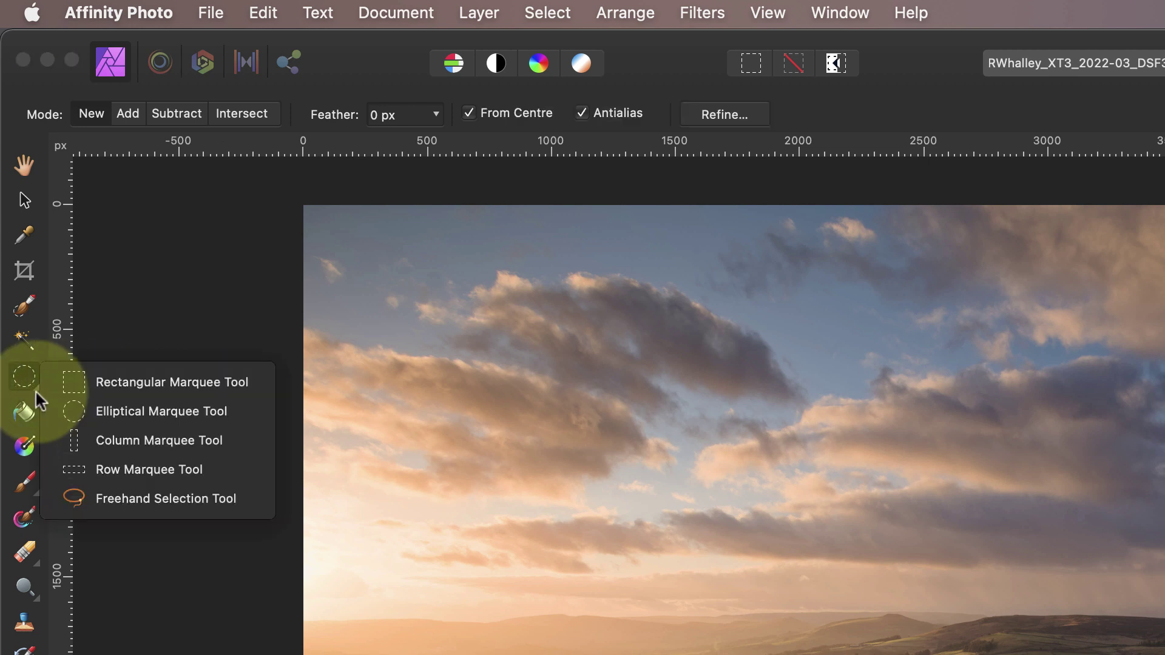
click(129, 382)
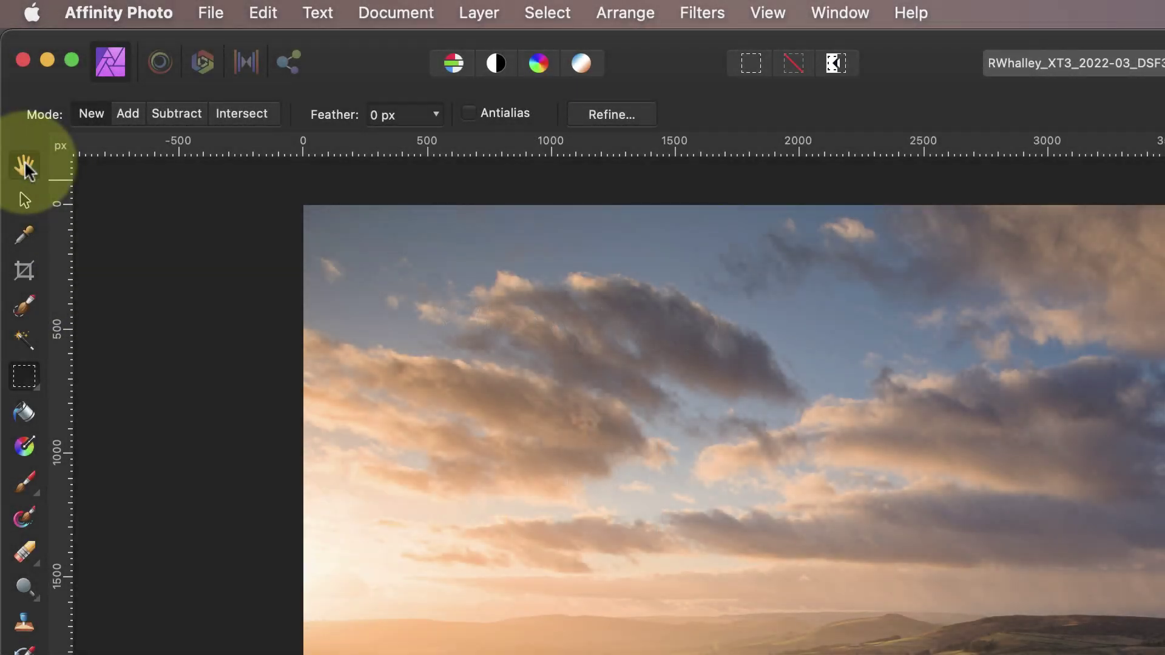
With the View Tool, zoom to 100%, pan across the sky and walkers, then fit the photo.
click(24, 160)
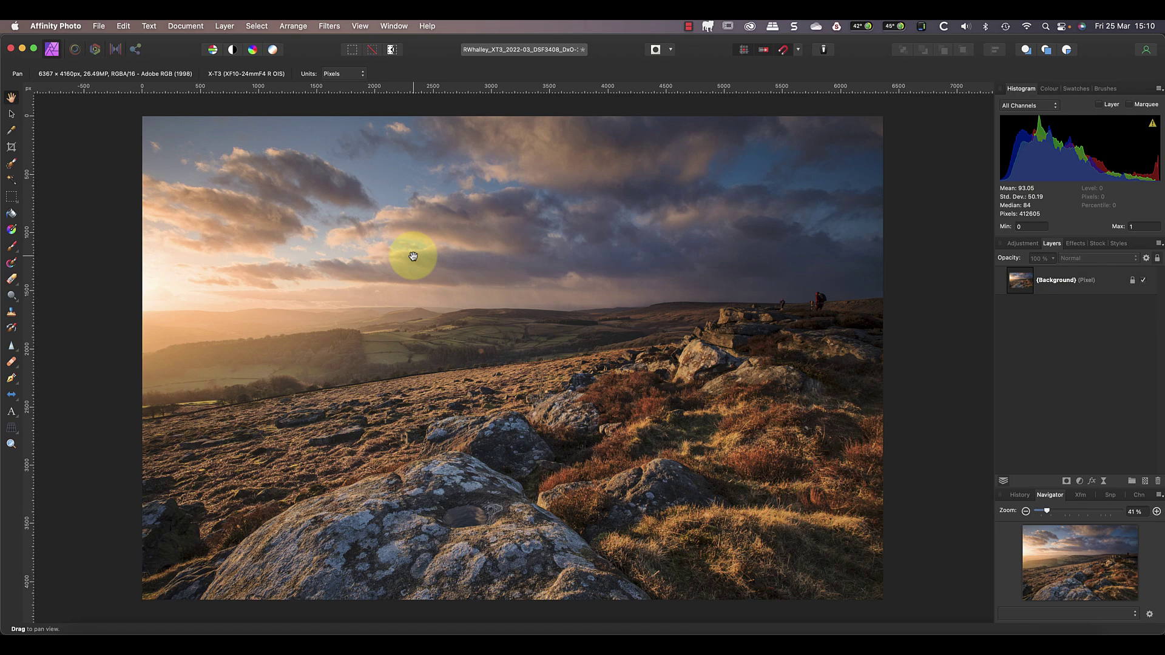
mouse_move(413, 256)
mouse_down()
mouse_move(302, 242)
mouse_move(372, 125)
mouse_move(918, 250)
mouse_move(413, 403)
mouse_move(361, 242)
mouse_move(408, 234)
mouse_move(411, 251)
mouse_up()
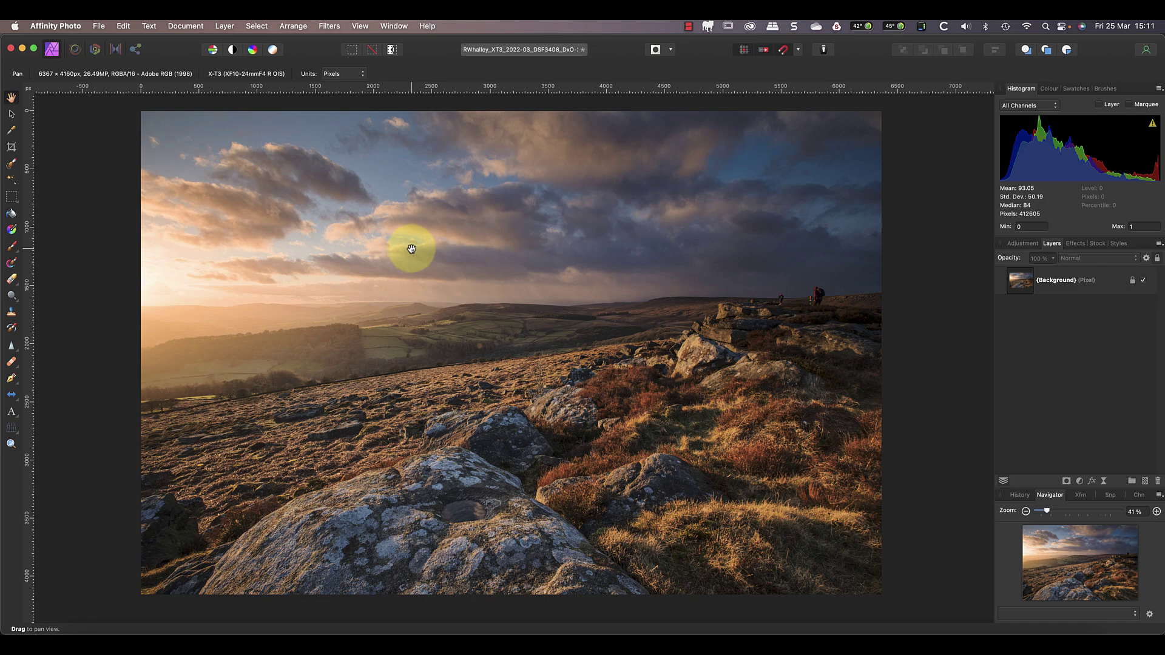
click(1157, 512)
click(1156, 511)
click(1156, 512)
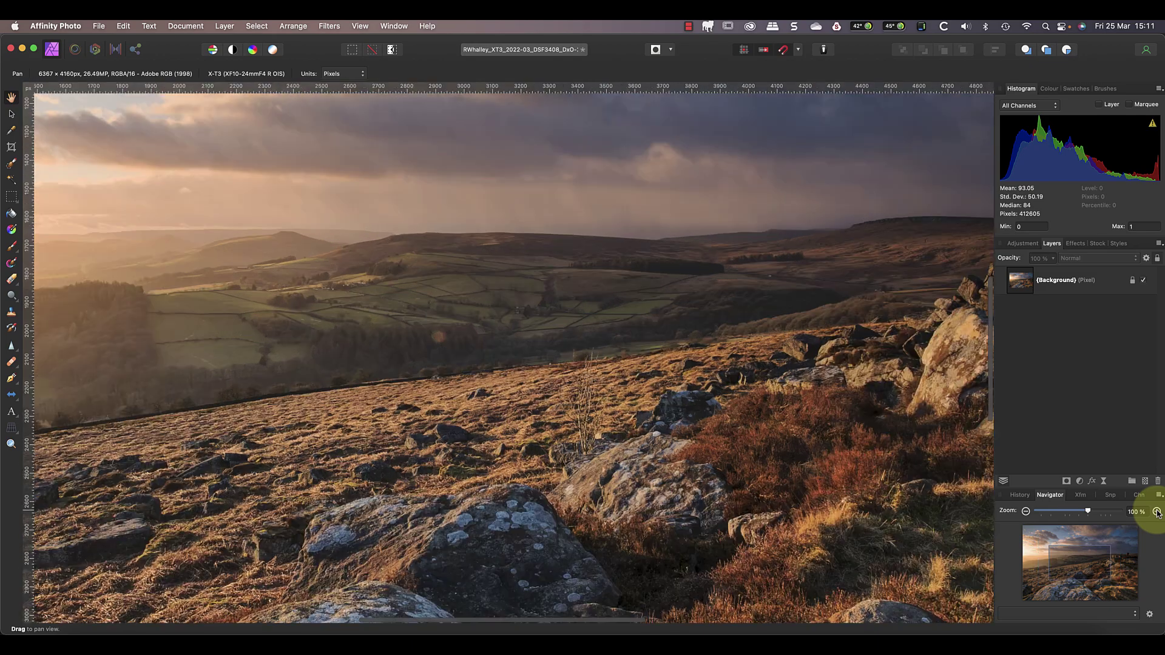
drag(200, 254, 20, 346)
drag(603, 345, 658, 281)
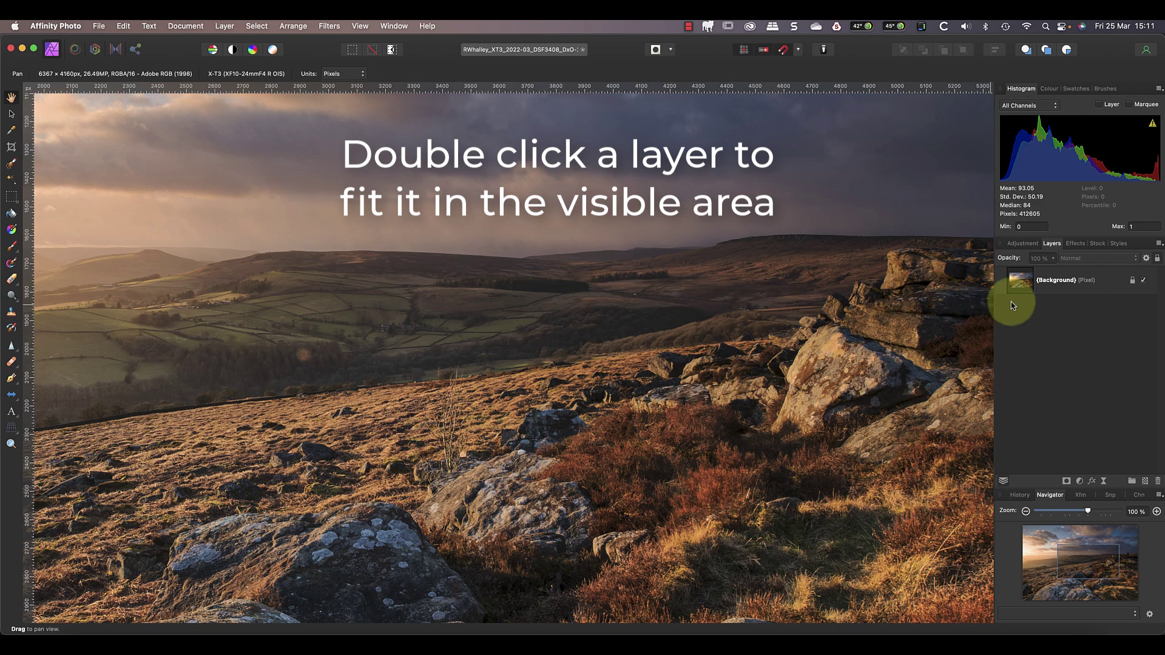
double_click(1019, 283)
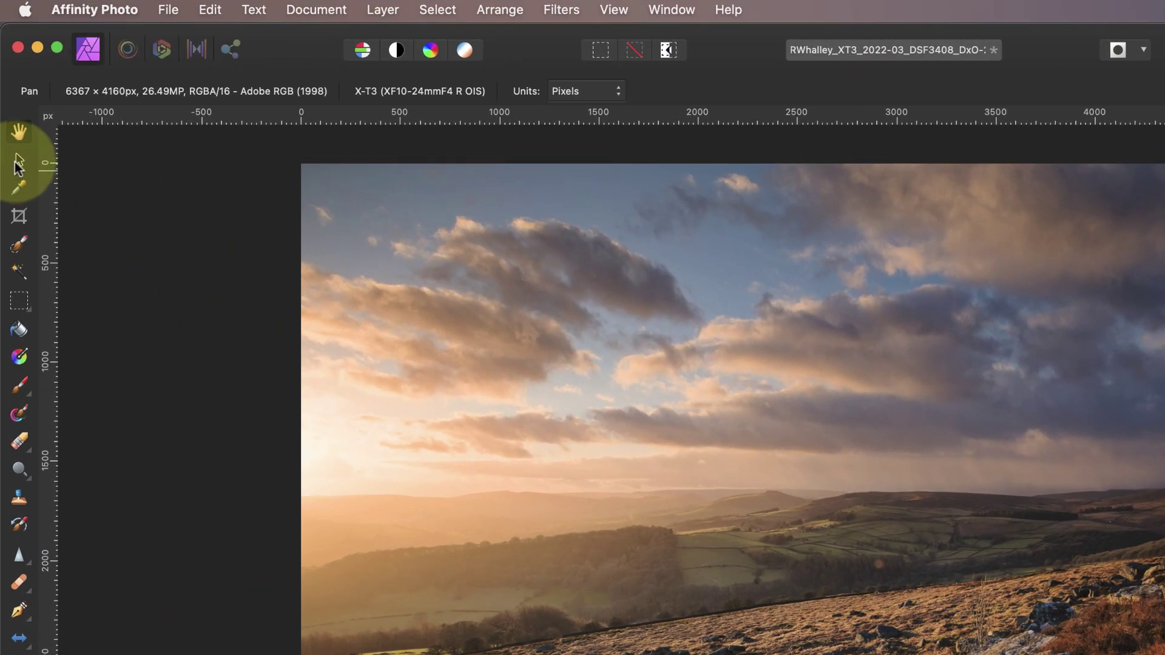
With the Move Tool, shrink the photo layer from its corner and drag it toward the top-left.
click(19, 162)
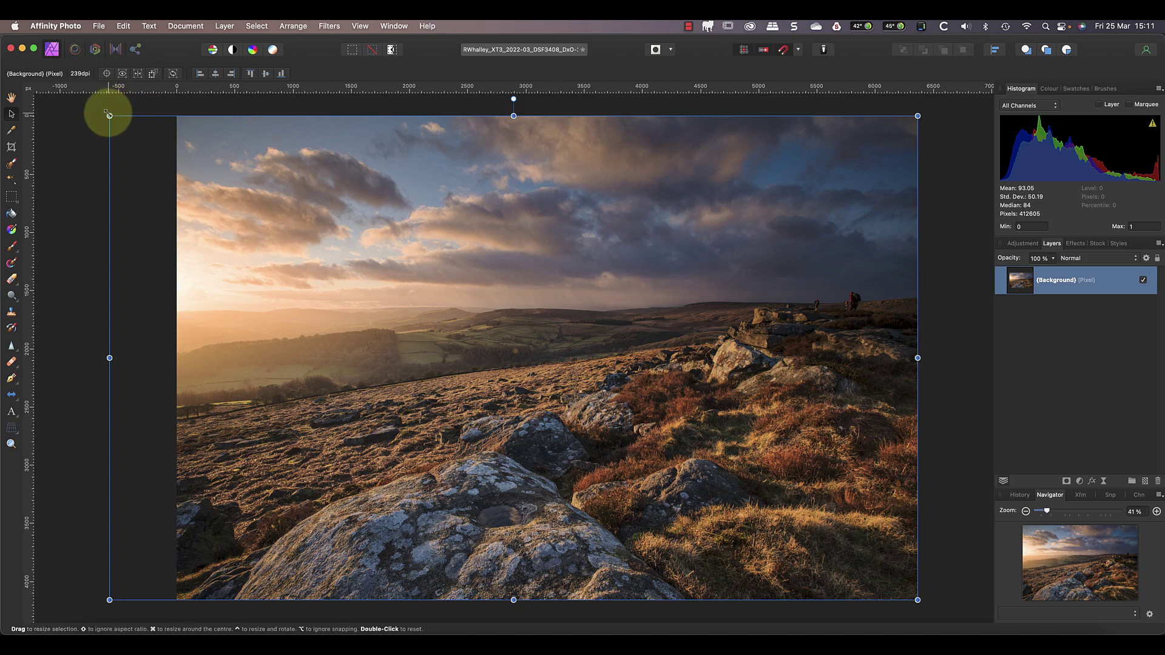
drag(110, 115, 276, 219)
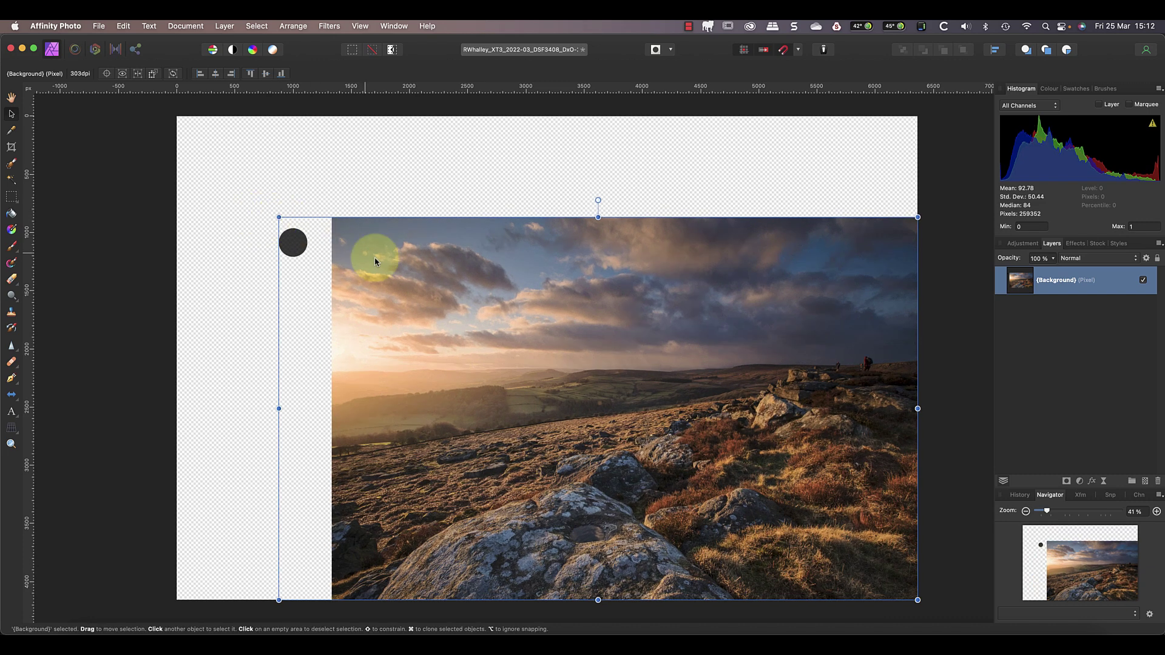
drag(527, 345, 373, 235)
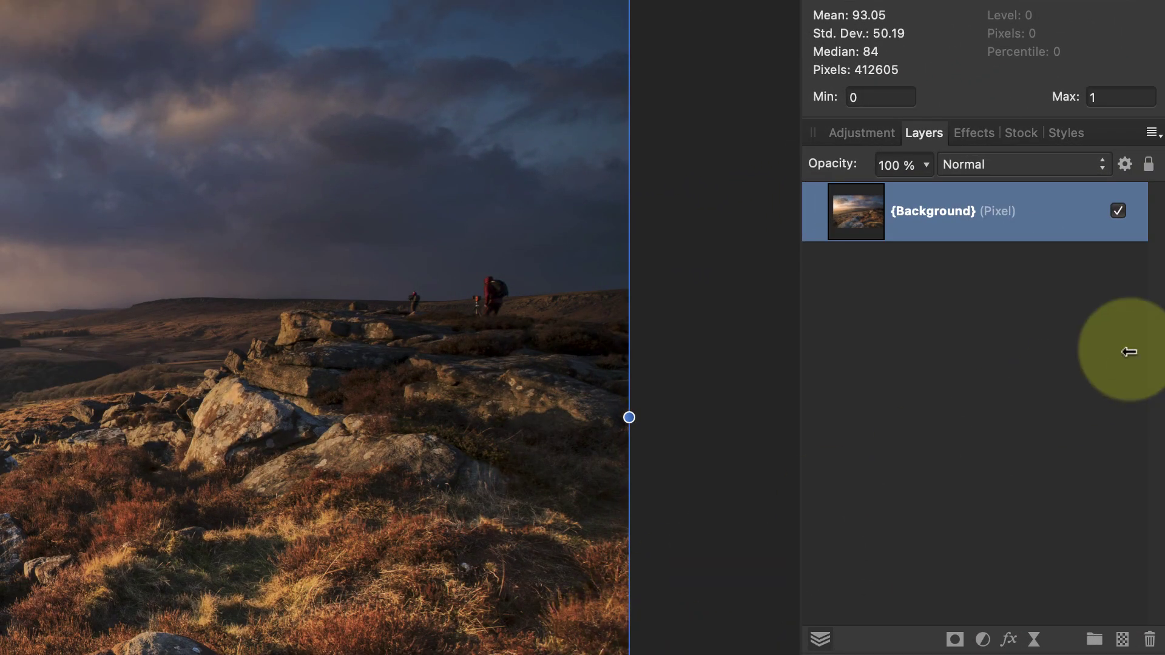
Lock the Background layer, then crop off the right side and top strip to 5438 × 3959 px.
click(1148, 165)
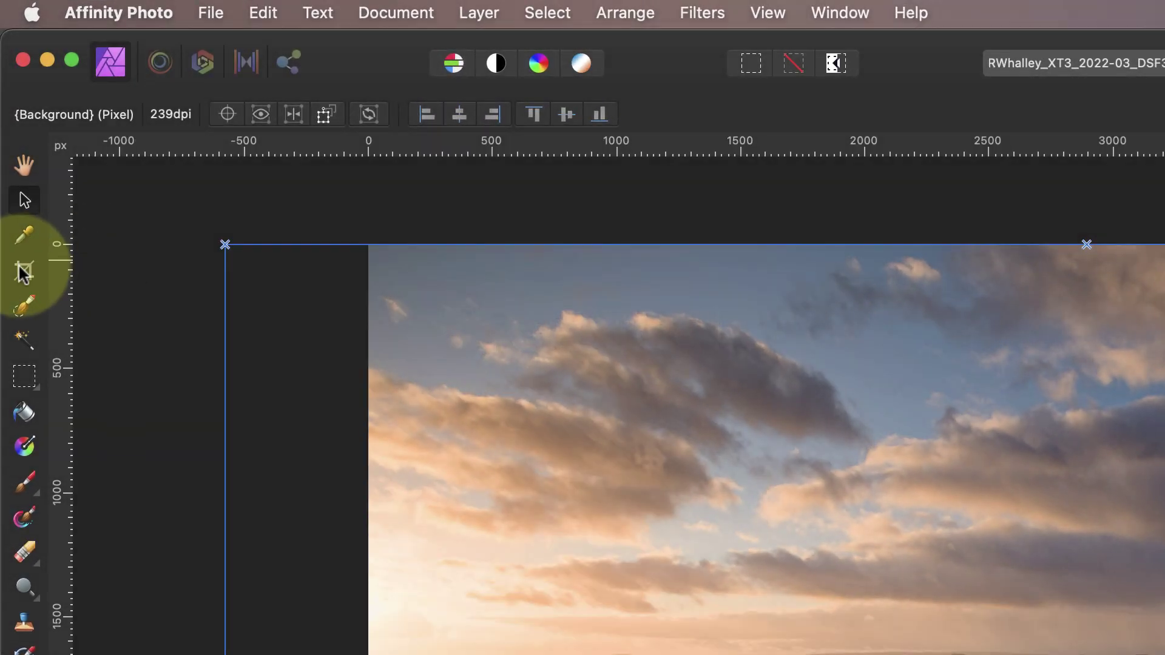
click(23, 273)
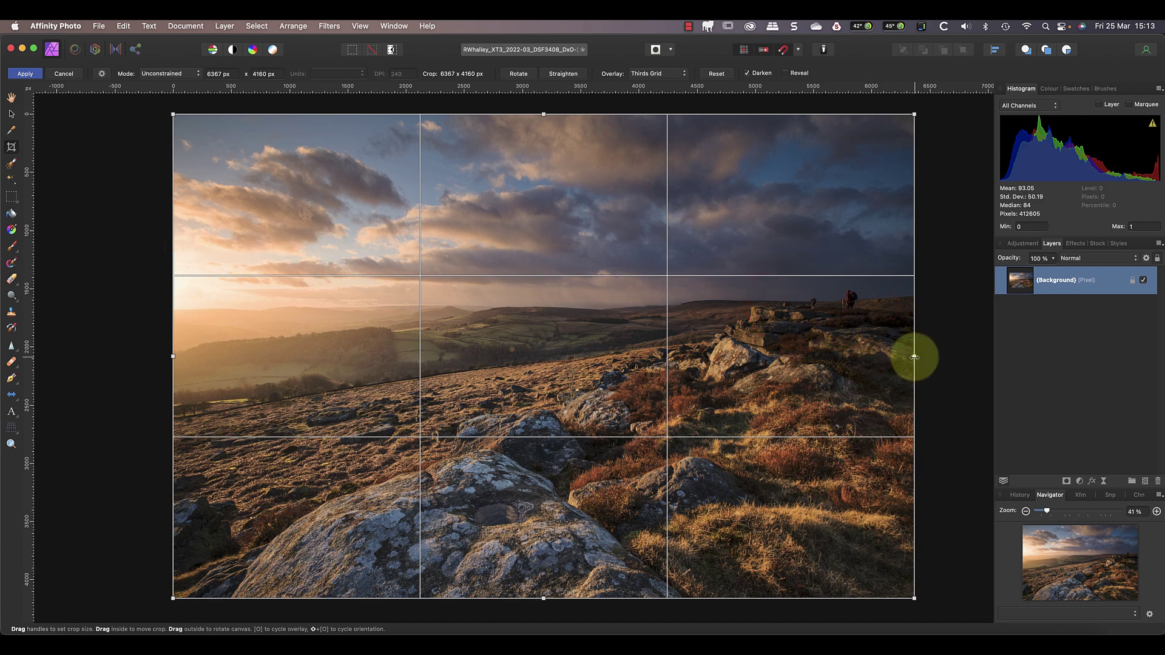
drag(914, 357, 806, 357)
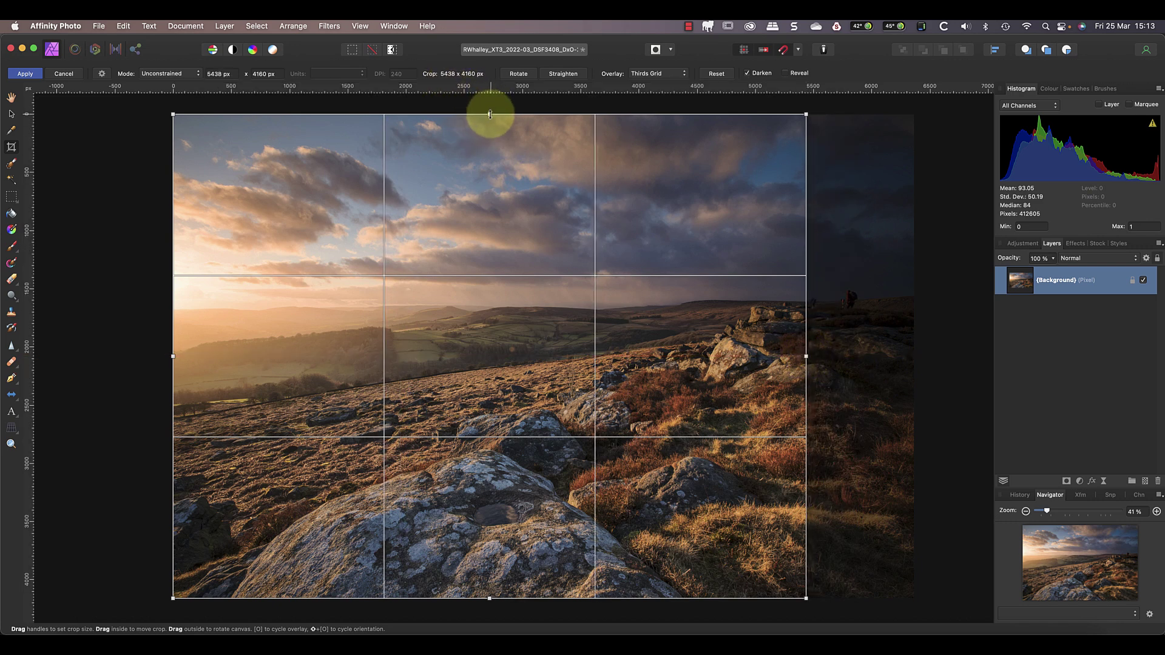
drag(489, 114, 489, 138)
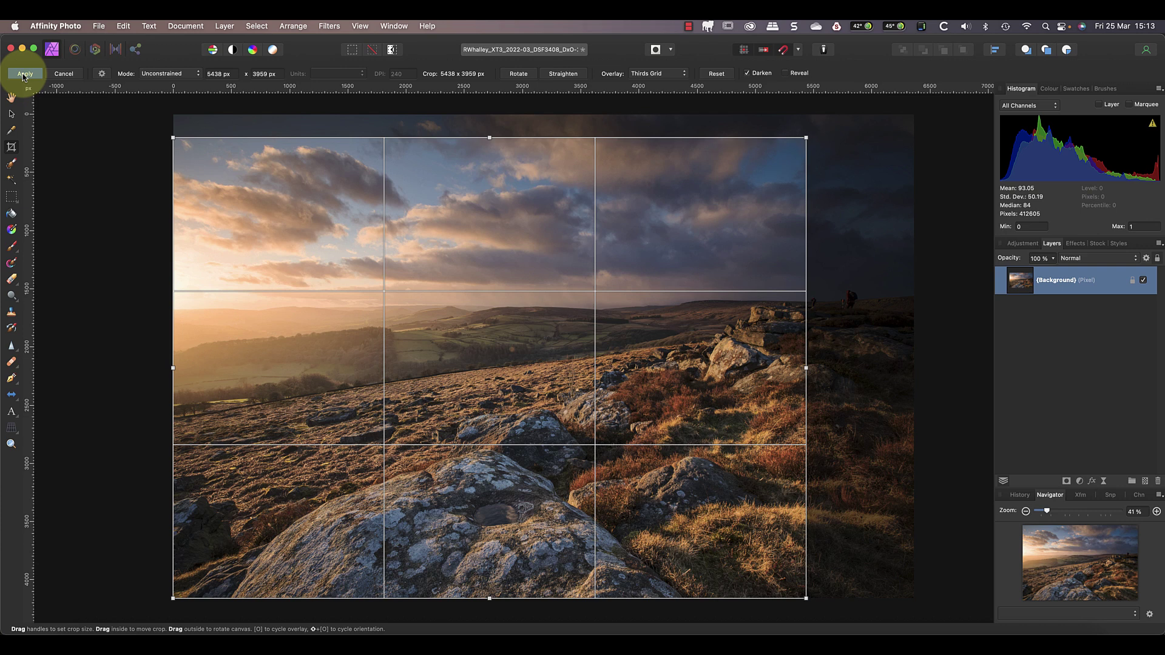
click(24, 74)
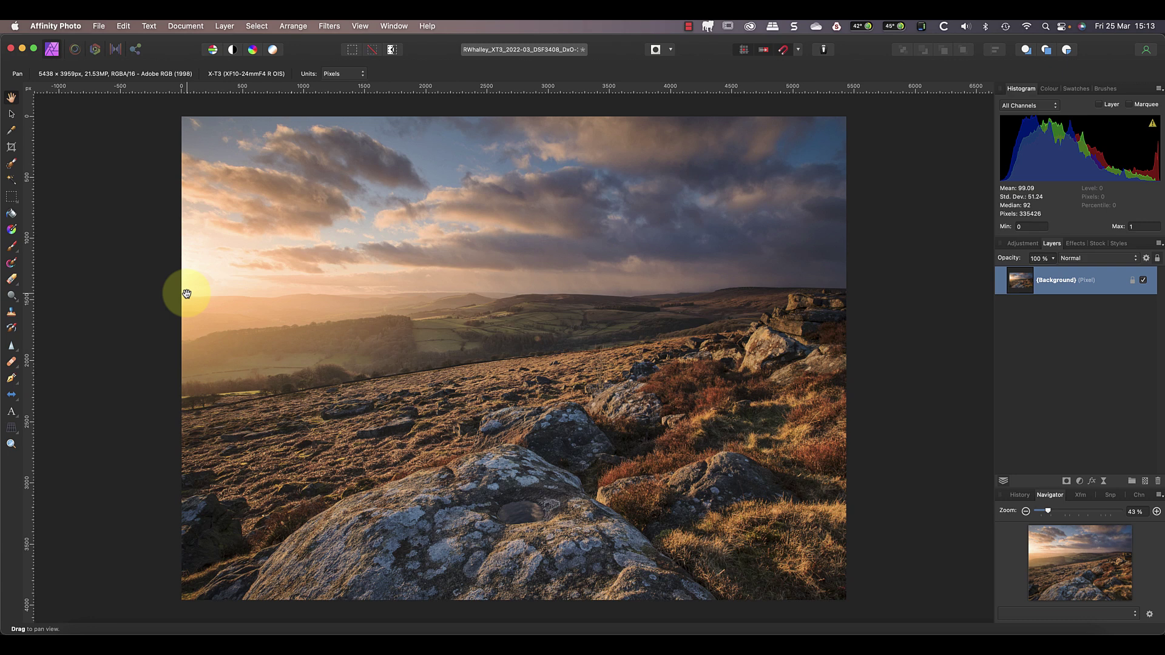
With Reveal ticked, extend the crop right and up to 6365 × 4148 px and apply.
click(11, 148)
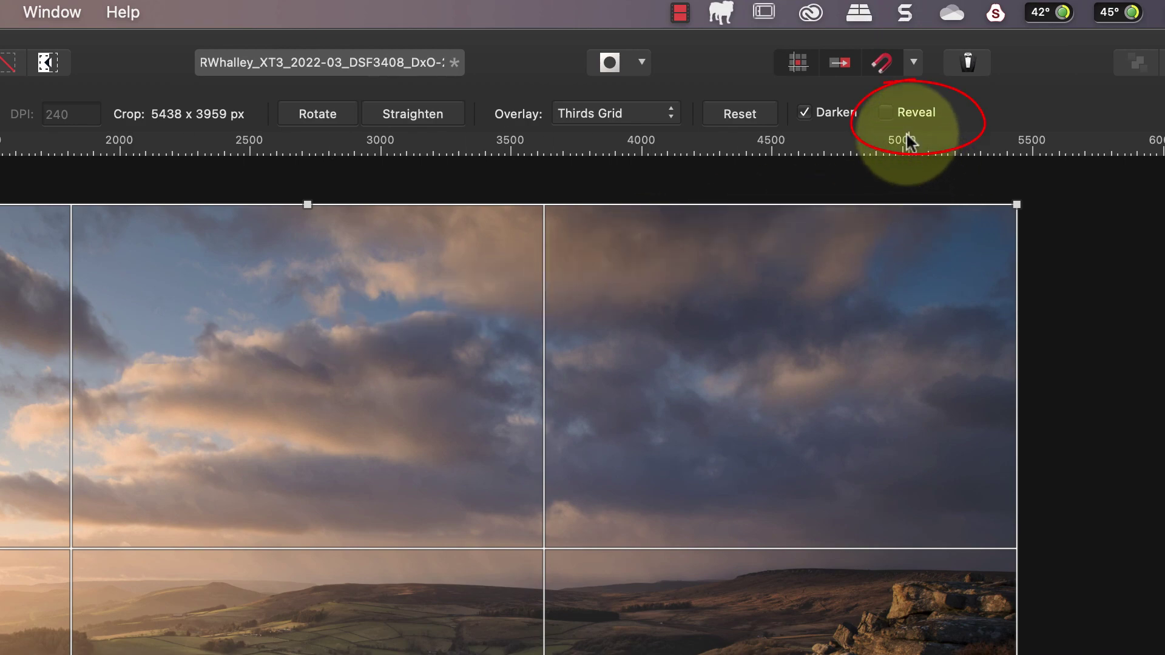
click(887, 112)
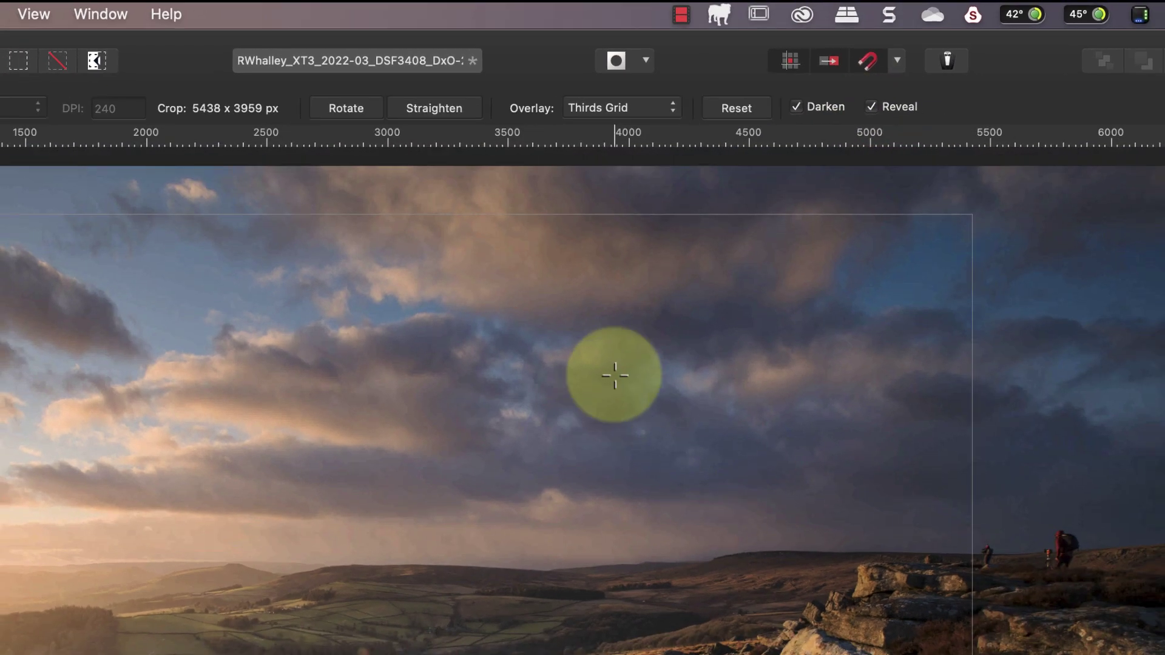
scroll(677, 402, up, 3)
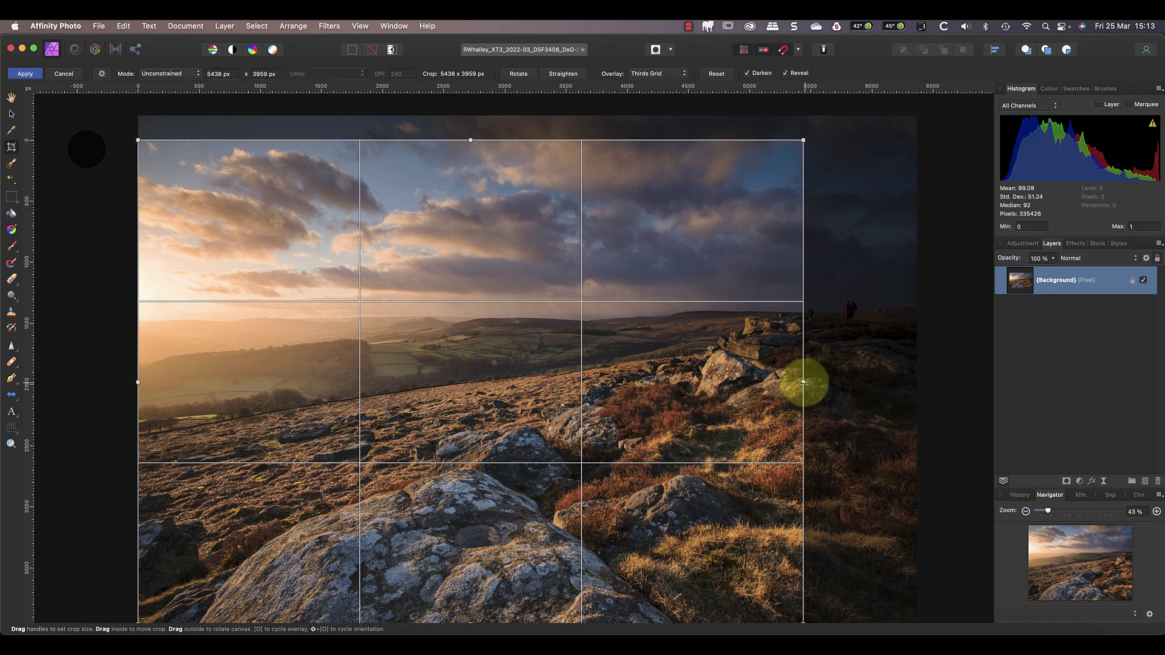
drag(804, 382, 916, 393)
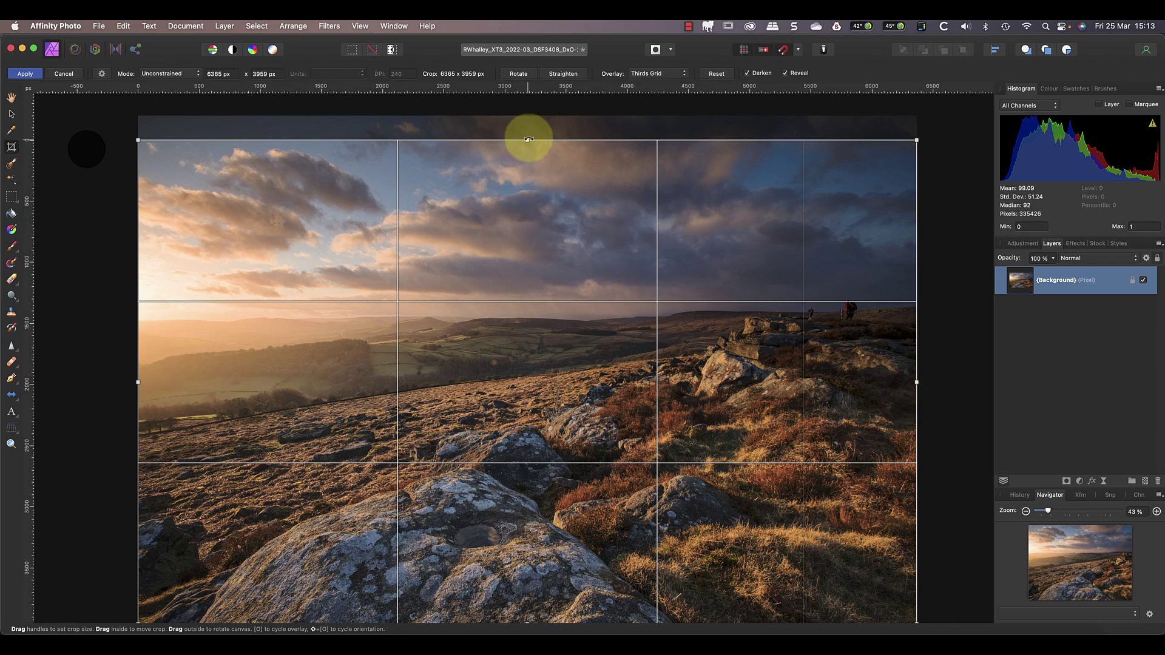
drag(528, 140, 527, 116)
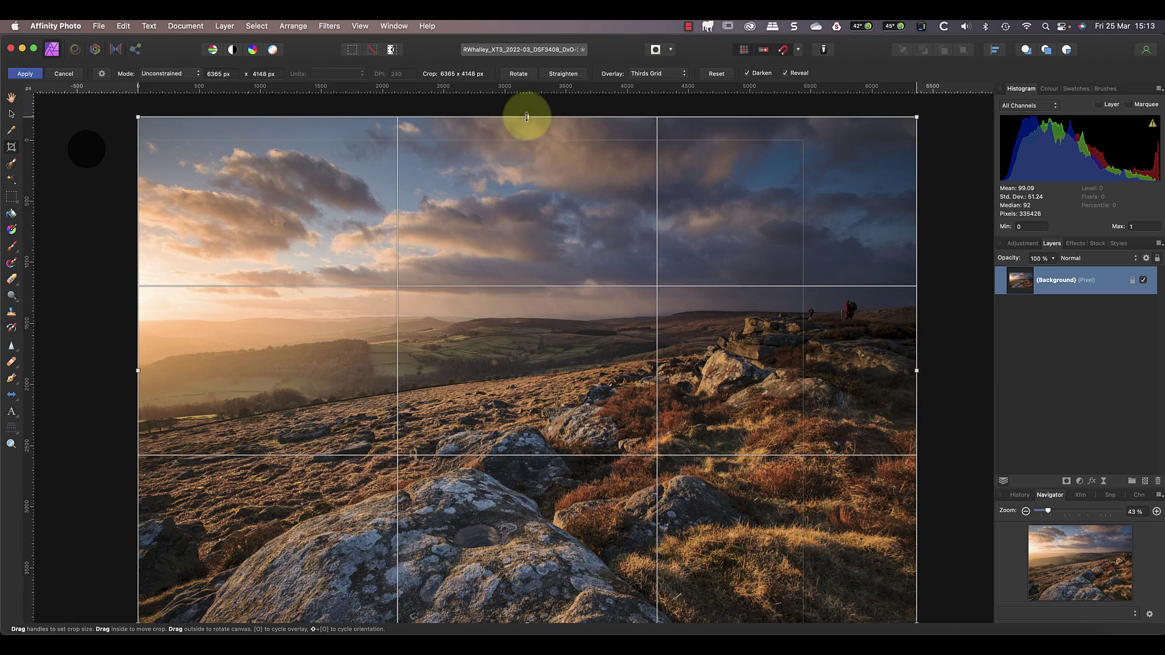
click(22, 73)
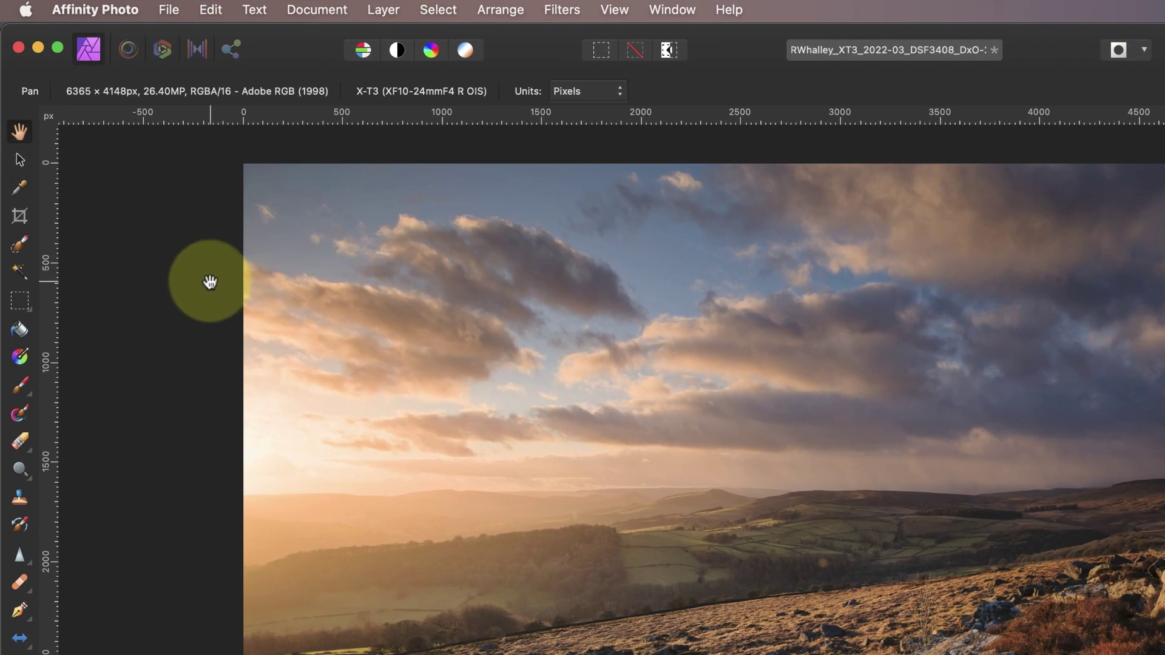
On a new pixel layer, paint a hard-edged black stroke across the sky with the Paintbrush.
click(21, 390)
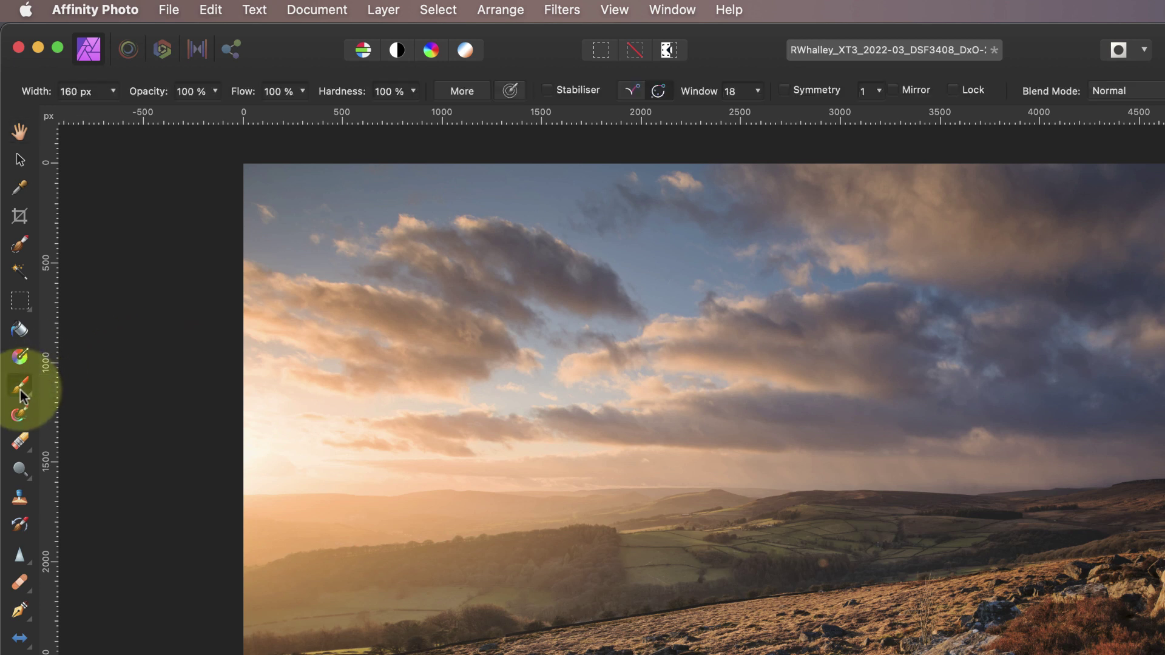
click(418, 303)
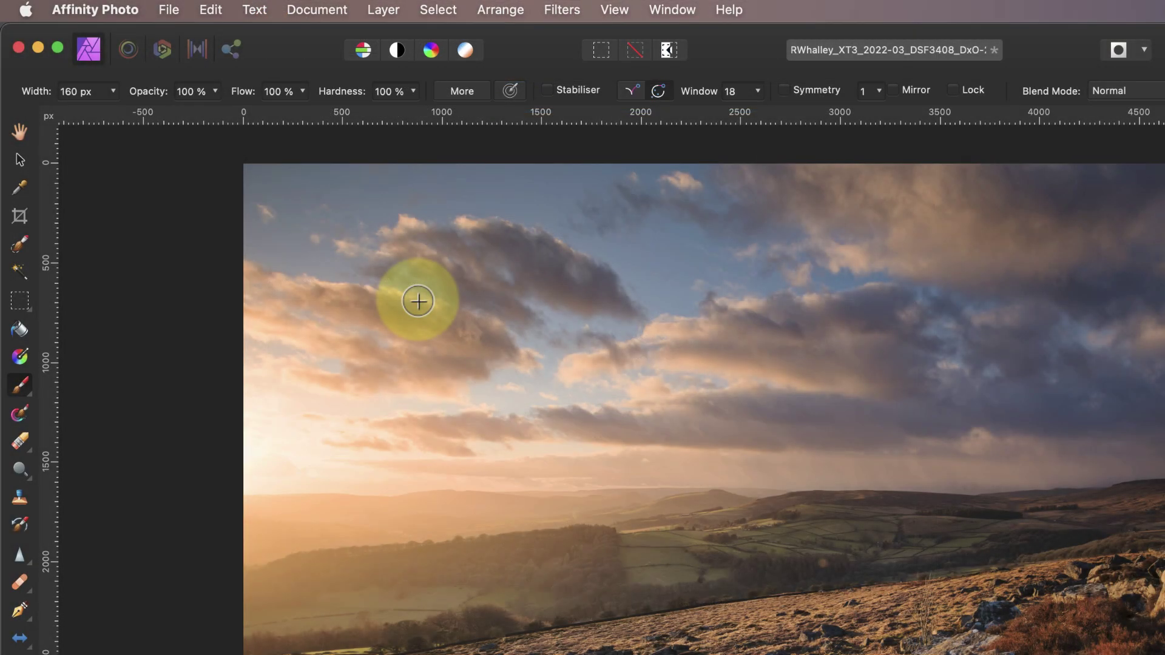
click(389, 11)
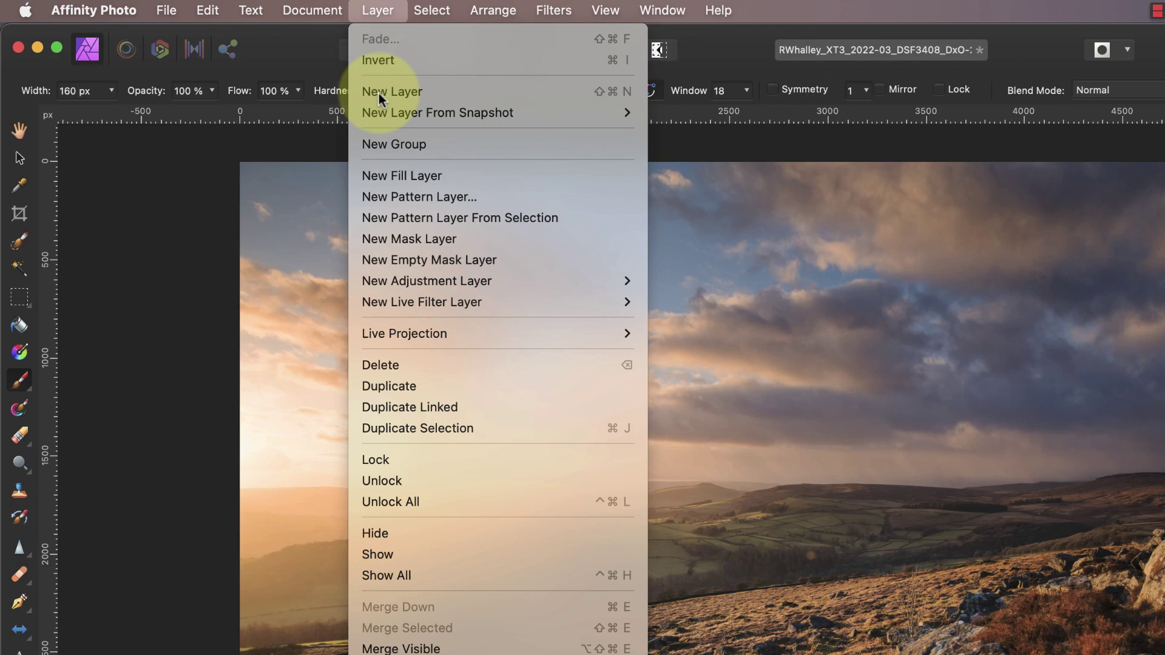
click(379, 92)
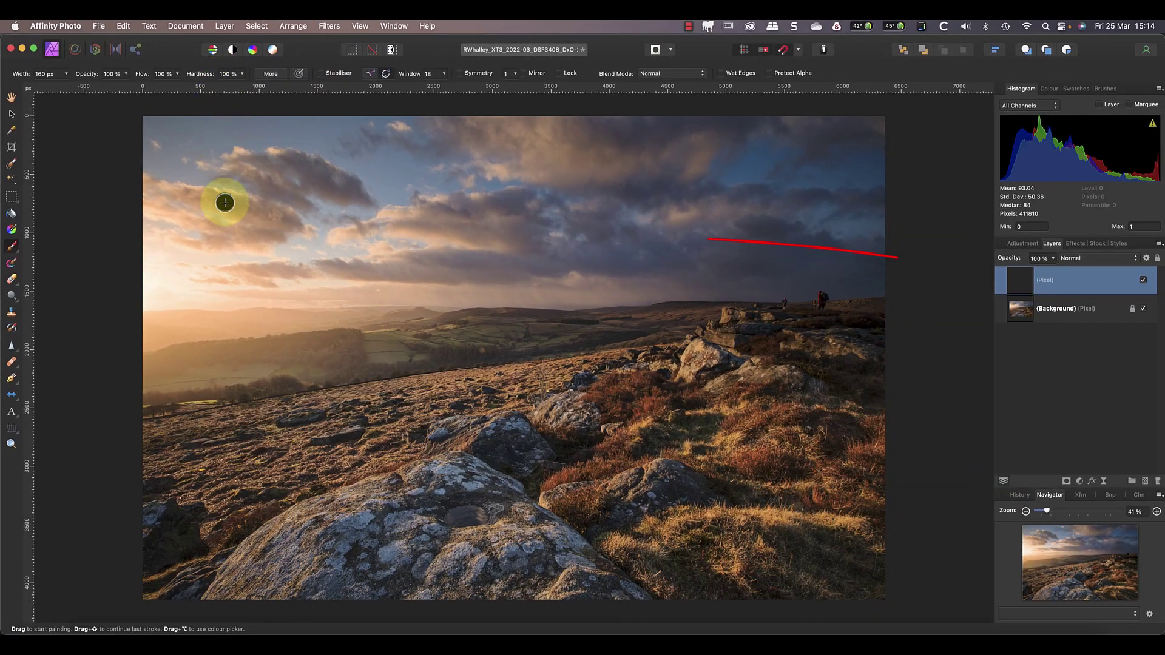
click(225, 203)
key(super+z)
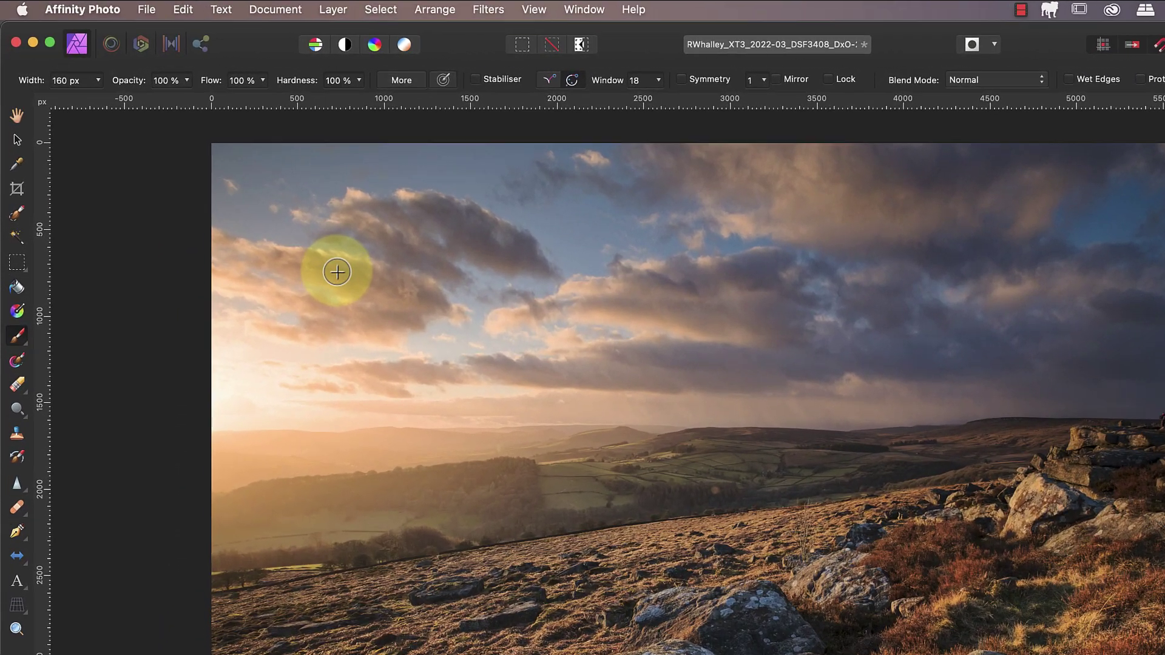
drag(226, 201, 275, 203)
drag(411, 275, 480, 274)
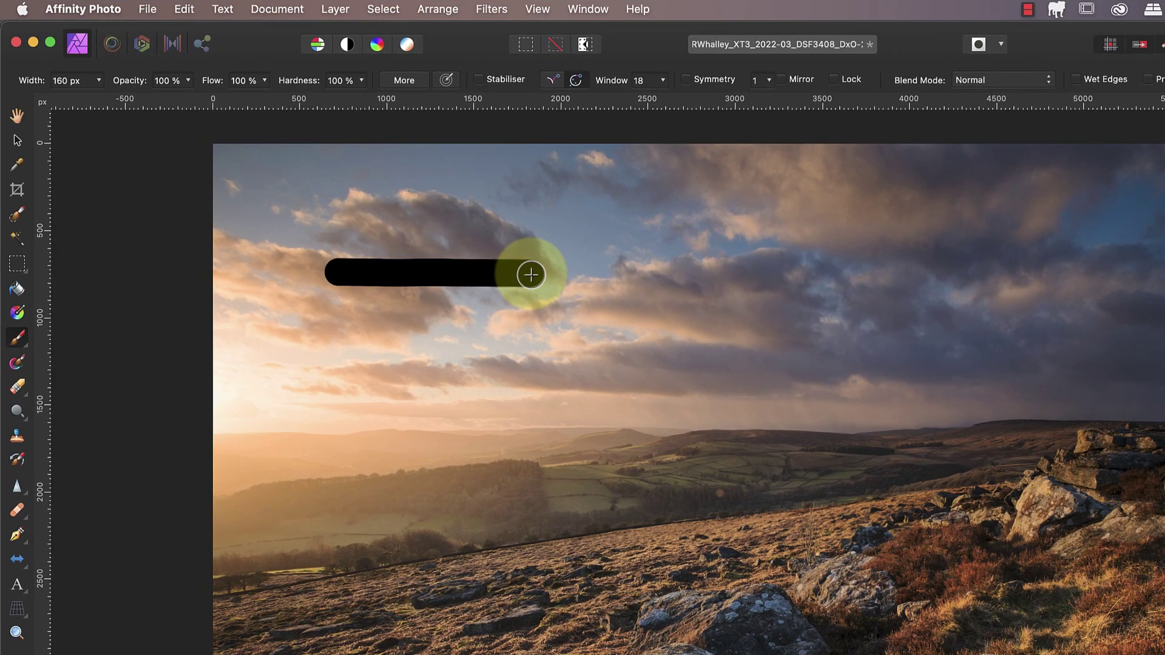
Lower brush hardness to about 50% and paint a softer stroke below the first.
click(379, 364)
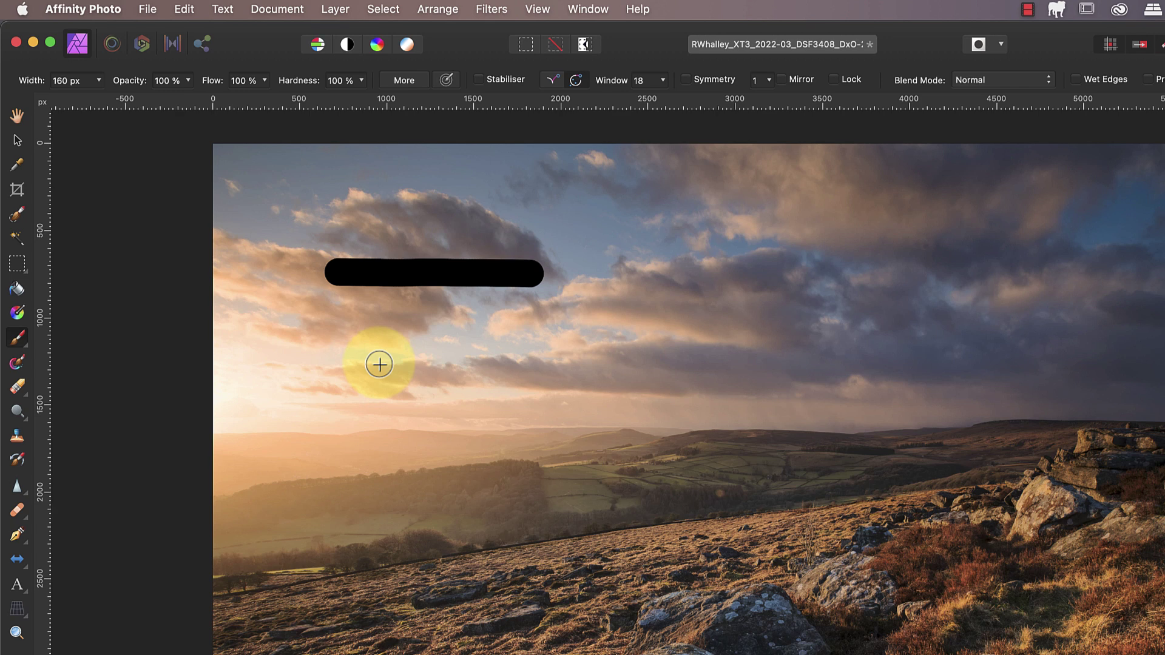
click(362, 81)
drag(363, 99, 289, 101)
drag(330, 331, 540, 333)
drag(319, 382, 536, 382)
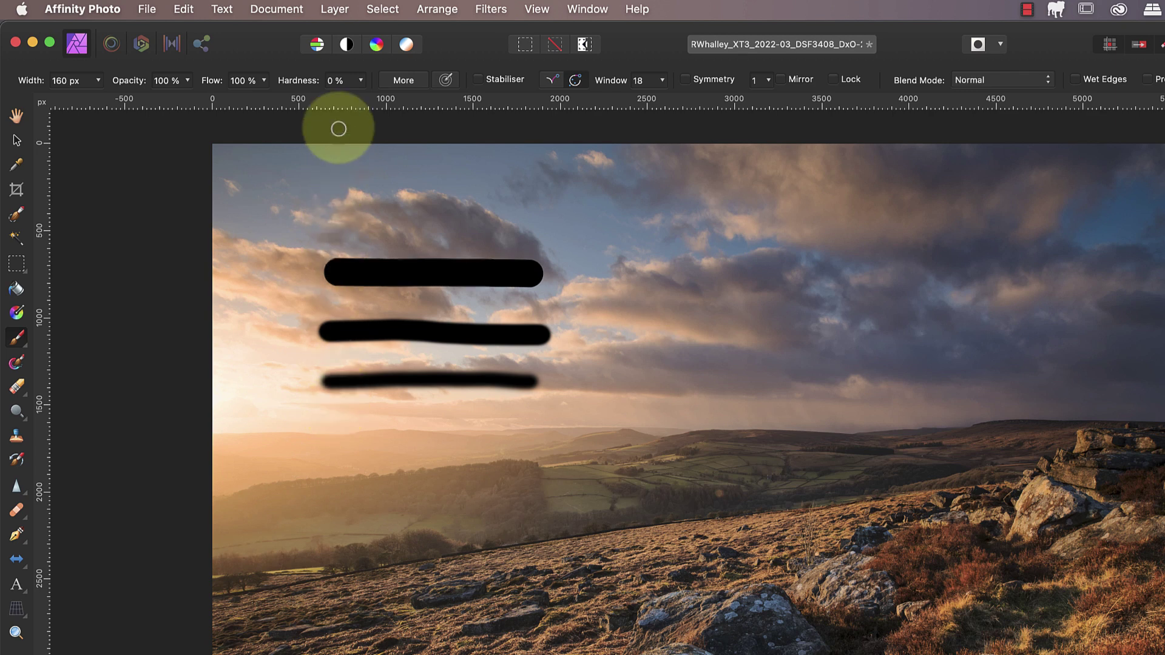
Reset brush hardness to 100% and adjust the width with ] and [ to 168 px.
click(360, 80)
drag(358, 99, 533, 101)
click(467, 53)
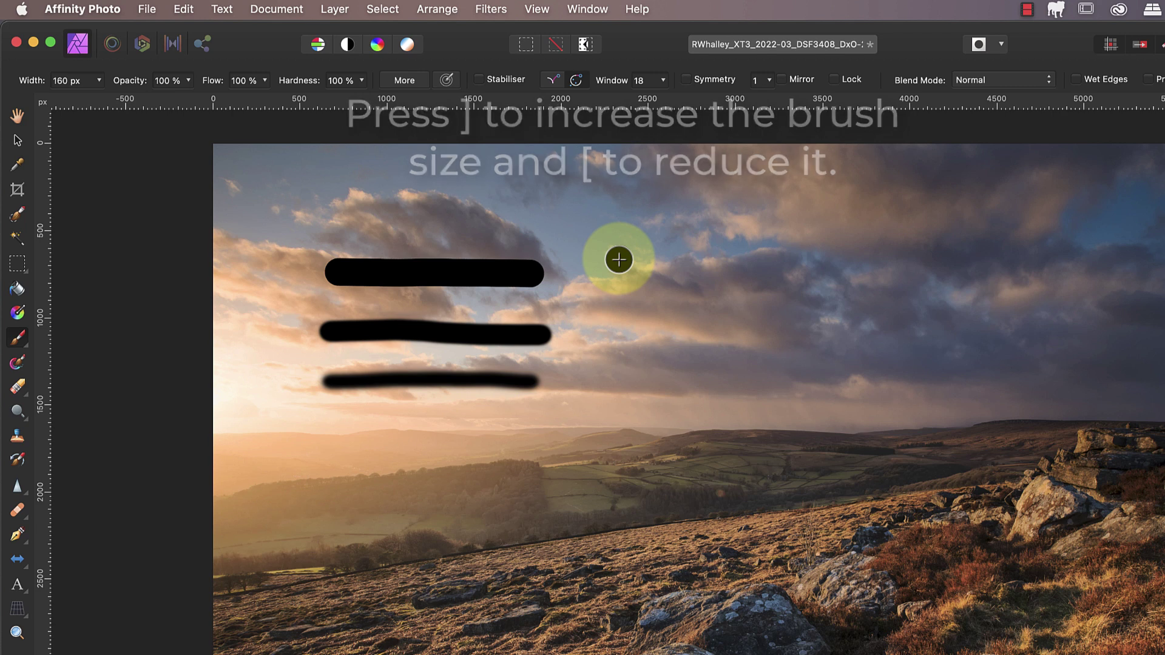
key(bracketright)
key(bracketright)
key(bracketright)
key(bracketright)
key(bracketright)
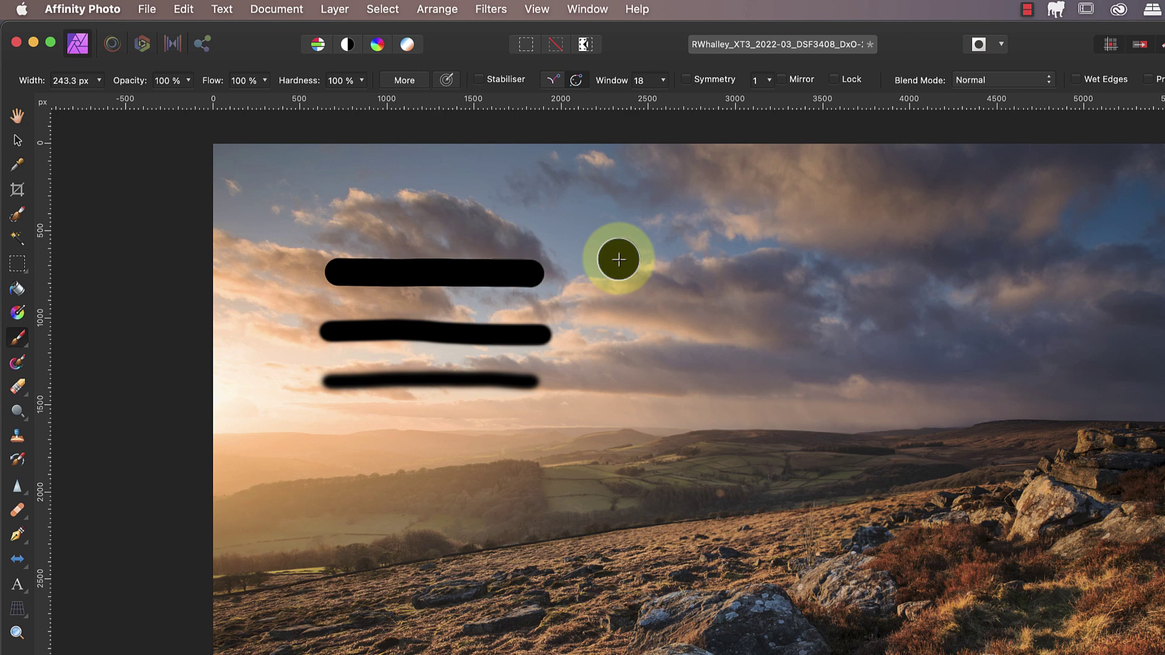
key(bracketleft)
key(bracketleft)
key(bracketleft)
key(bracketleft)
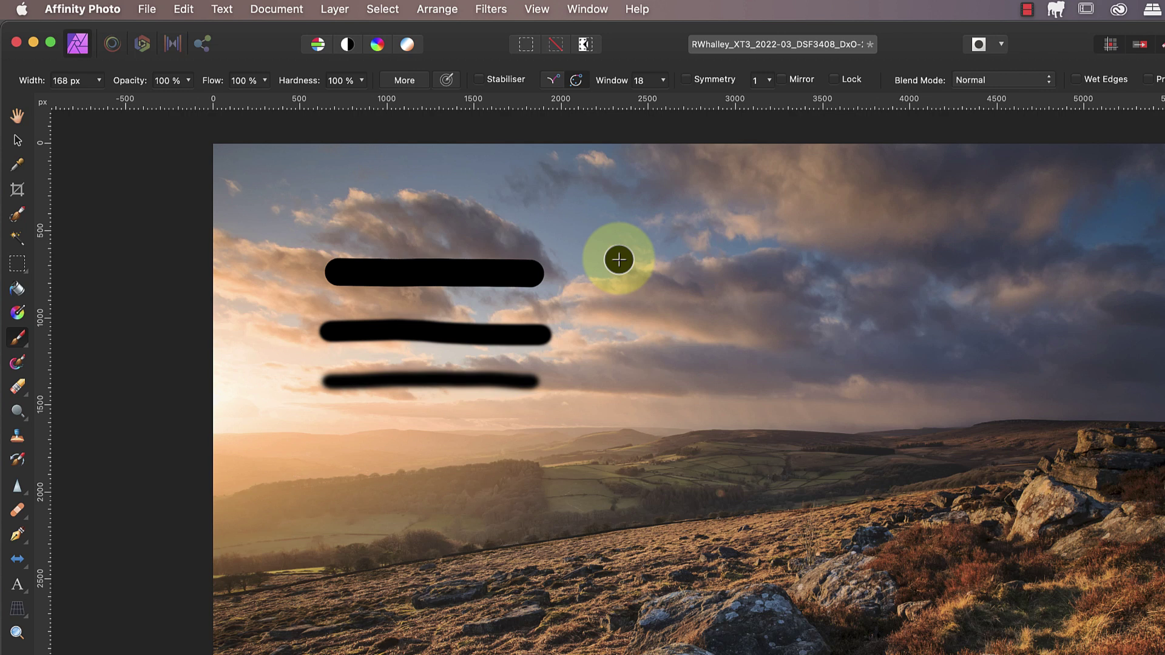
Set brush Flow to 10% and paint a stroke twice, building it to near black.
click(265, 80)
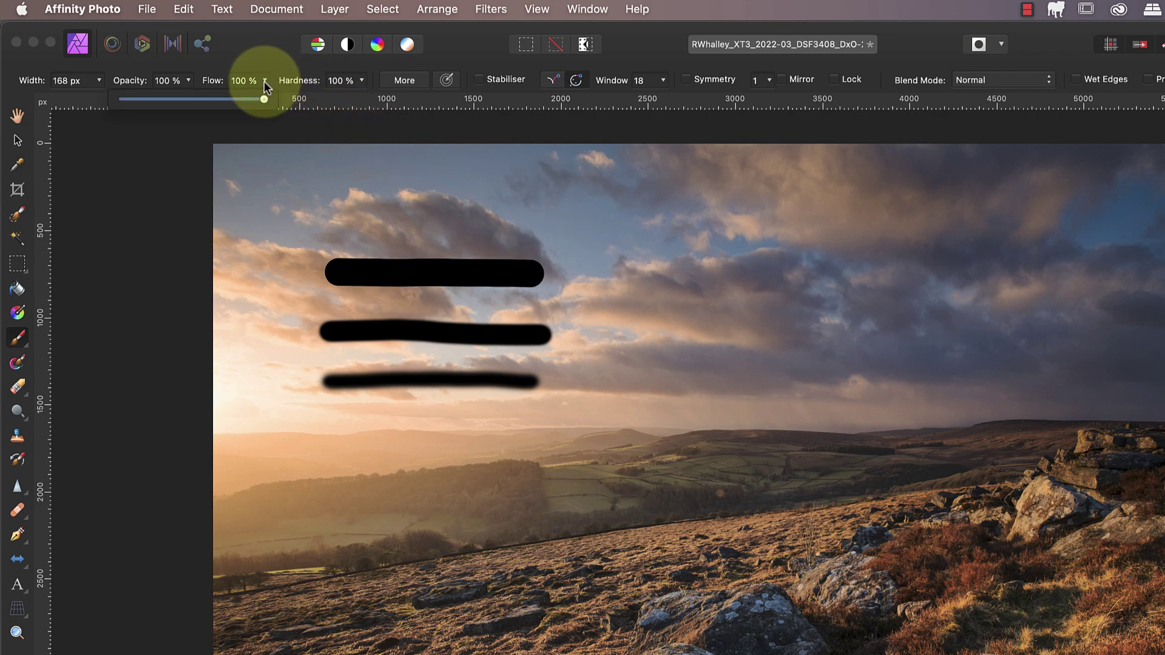
drag(264, 99, 133, 99)
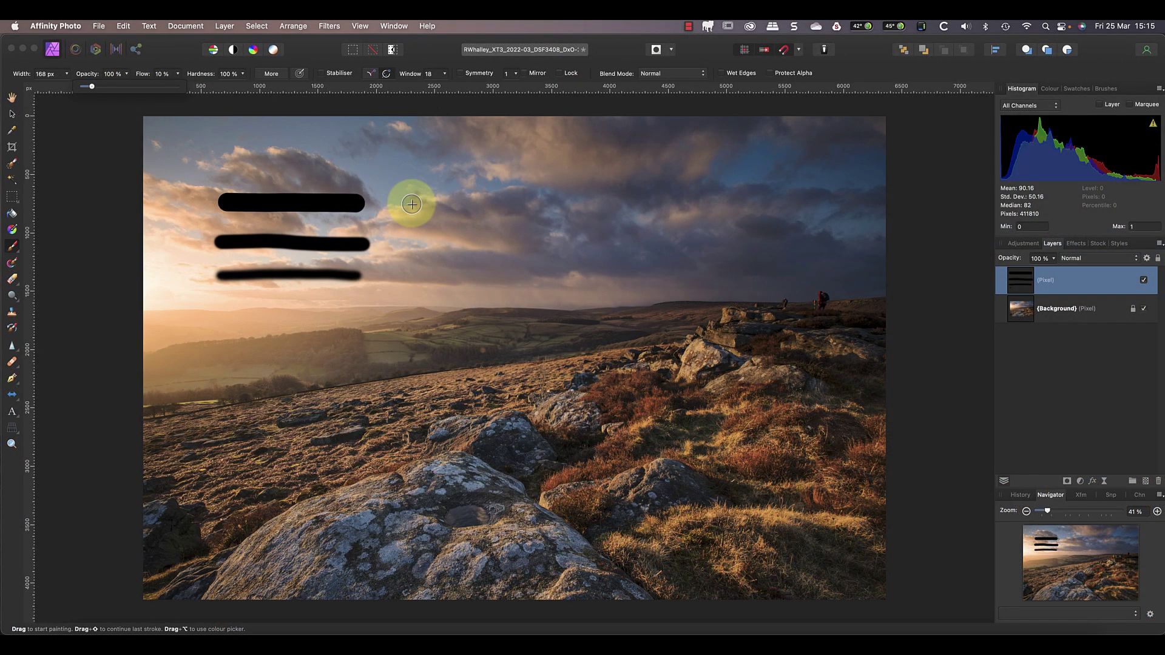
drag(411, 204, 589, 204)
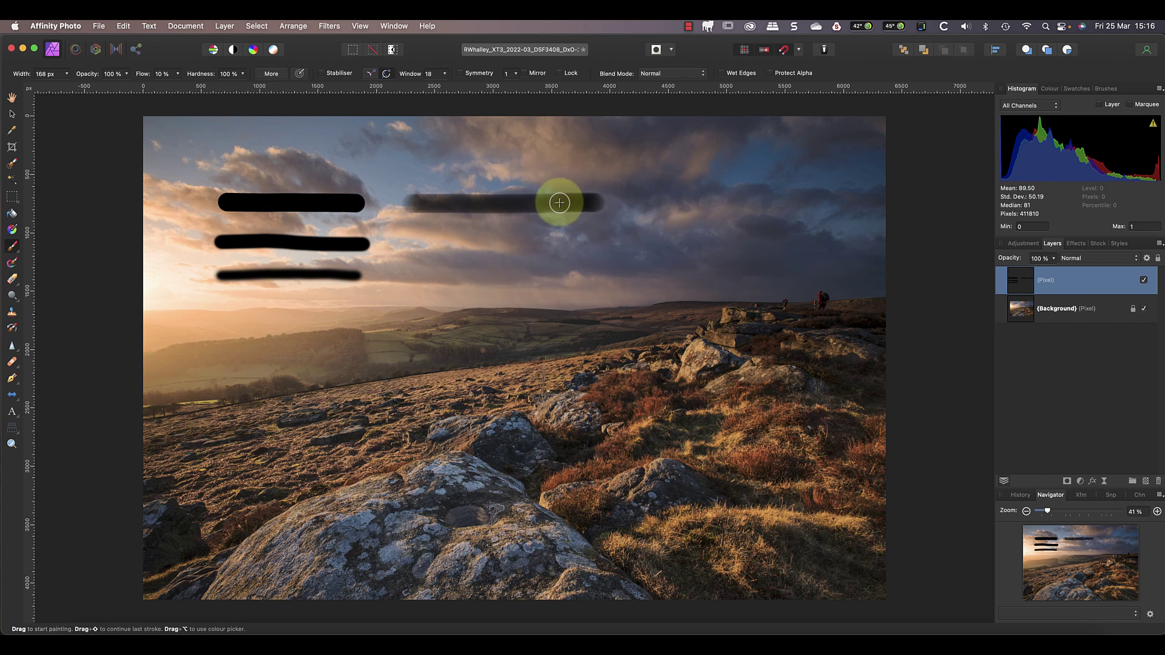
mouse_move(424, 202)
mouse_down()
mouse_move(578, 202)
mouse_move(442, 200)
mouse_up()
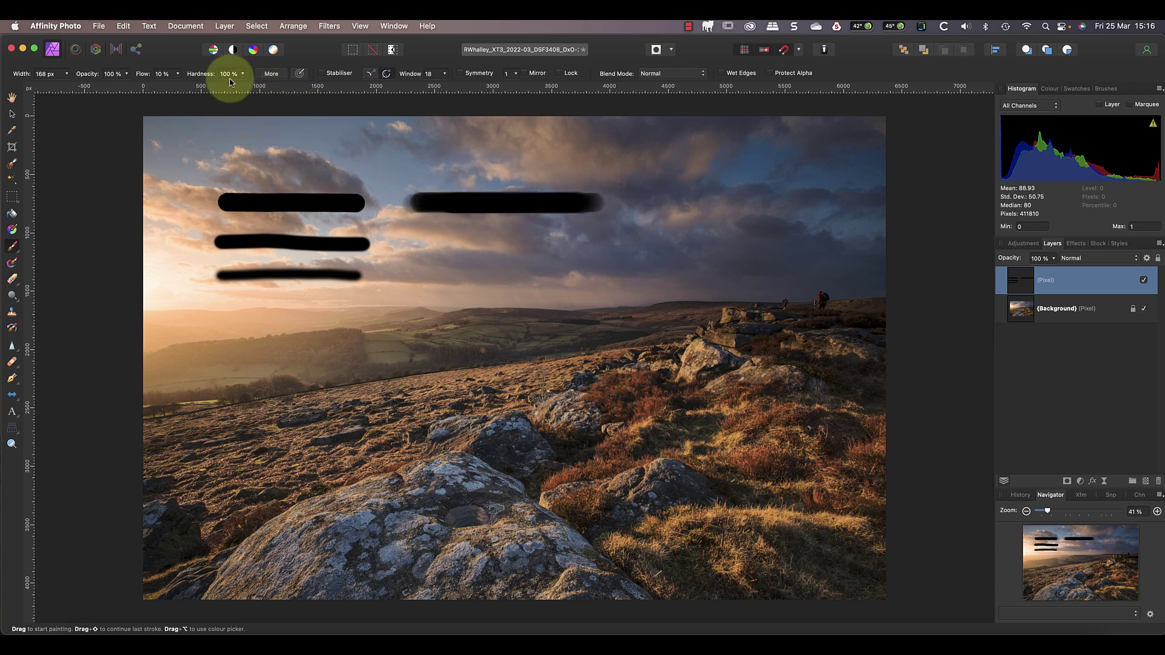
Restore Flow to 100%, drop Opacity to about 10%, and paint a faint grey stroke.
drag(178, 74, 281, 86)
drag(126, 73, 36, 88)
drag(413, 245, 592, 244)
mouse_move(487, 246)
mouse_down()
mouse_move(415, 246)
mouse_move(583, 246)
mouse_move(418, 246)
mouse_up()
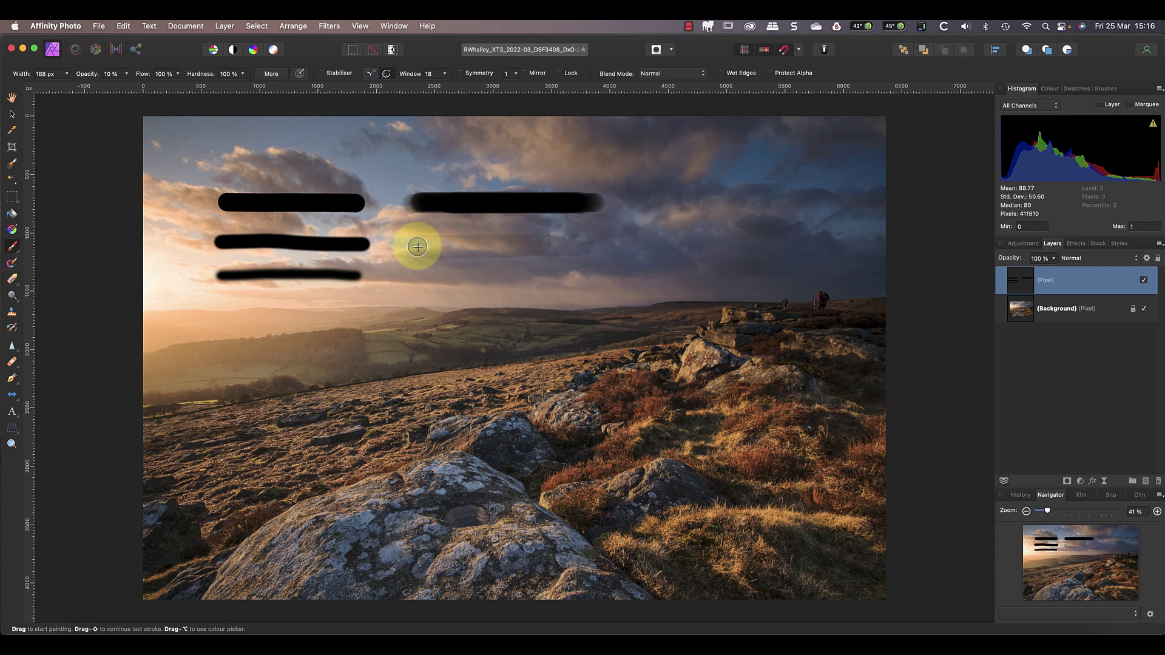
mouse_move(417, 247)
mouse_down()
mouse_move(561, 245)
mouse_move(420, 246)
mouse_move(549, 245)
mouse_move(424, 247)
mouse_move(543, 245)
mouse_move(426, 249)
mouse_move(529, 246)
mouse_up()
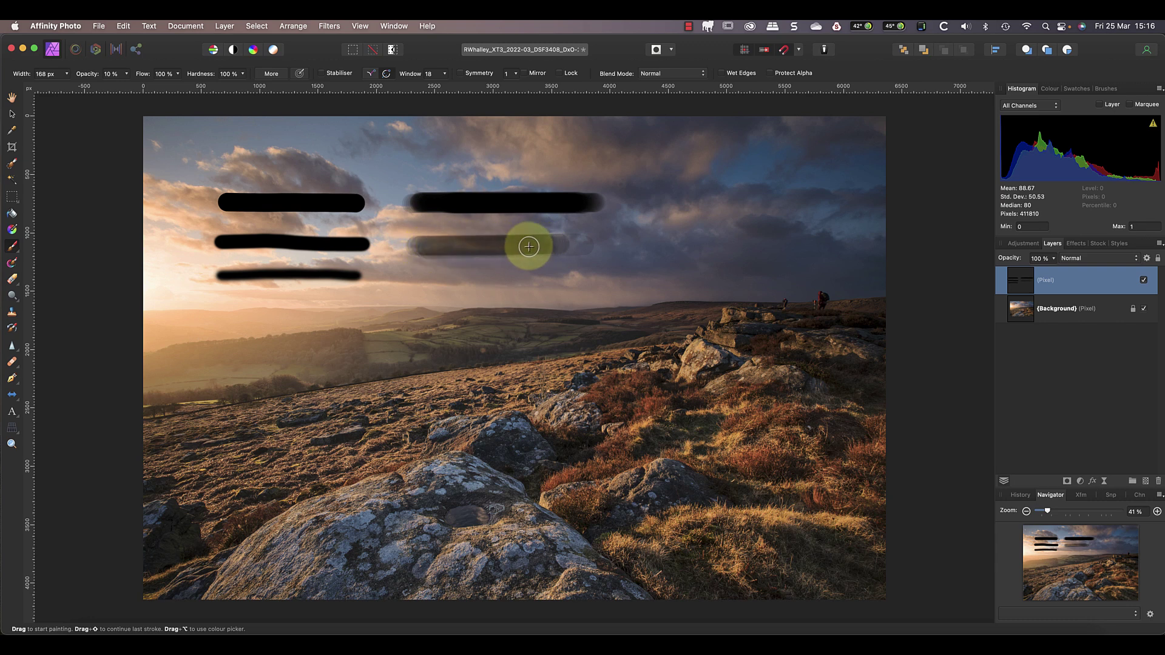
click(127, 73)
Restore Opacity to 100%, pick red from the Colours swatch palette, and paint a stroke.
drag(123, 86, 222, 81)
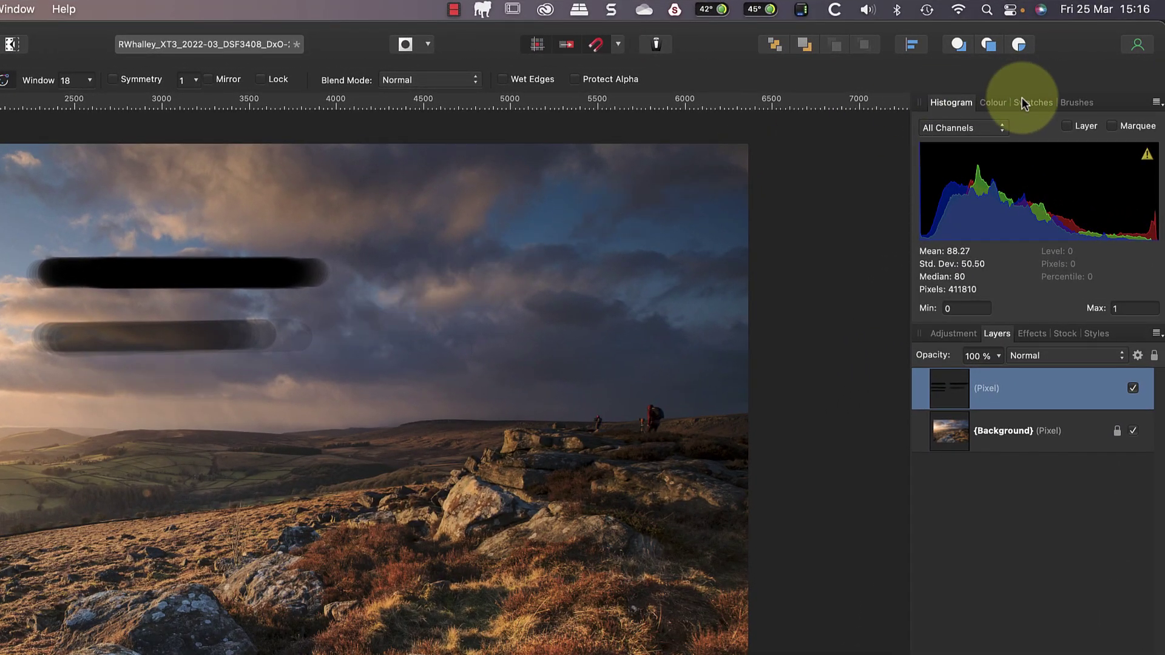
click(1022, 98)
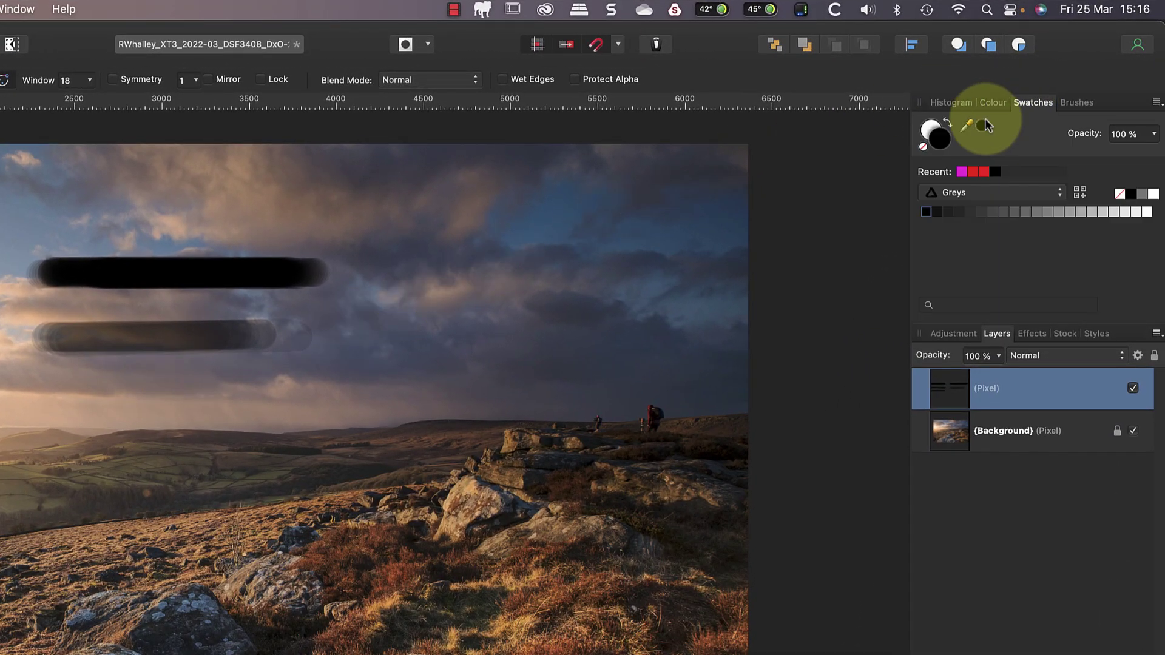
click(1000, 193)
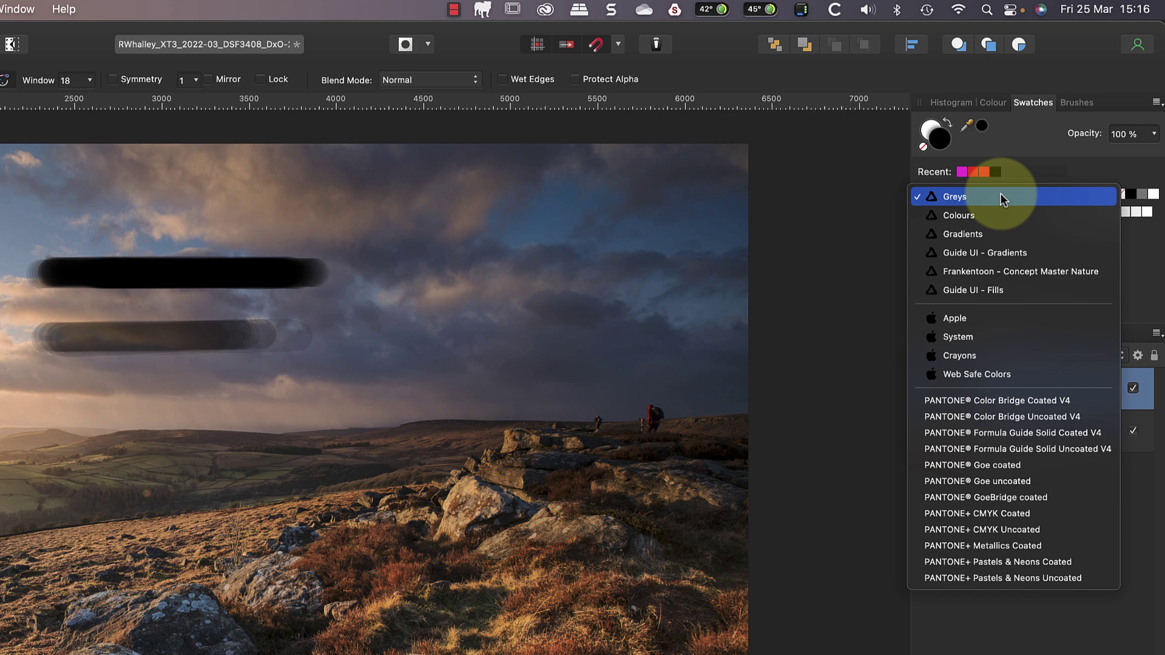
click(970, 218)
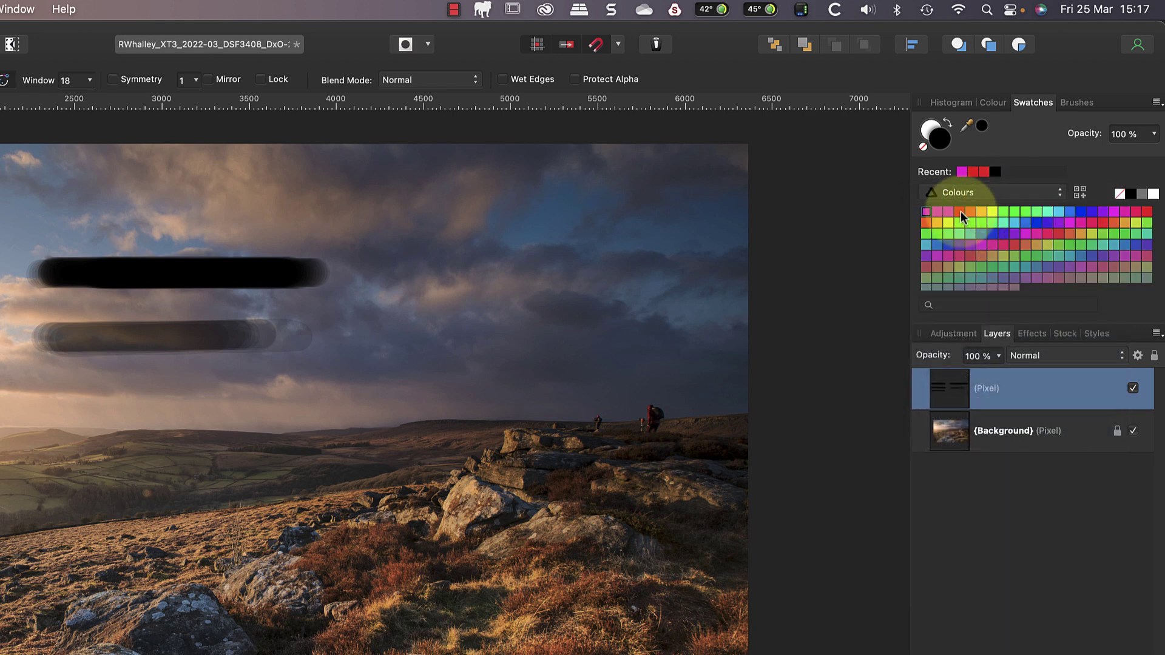
click(960, 211)
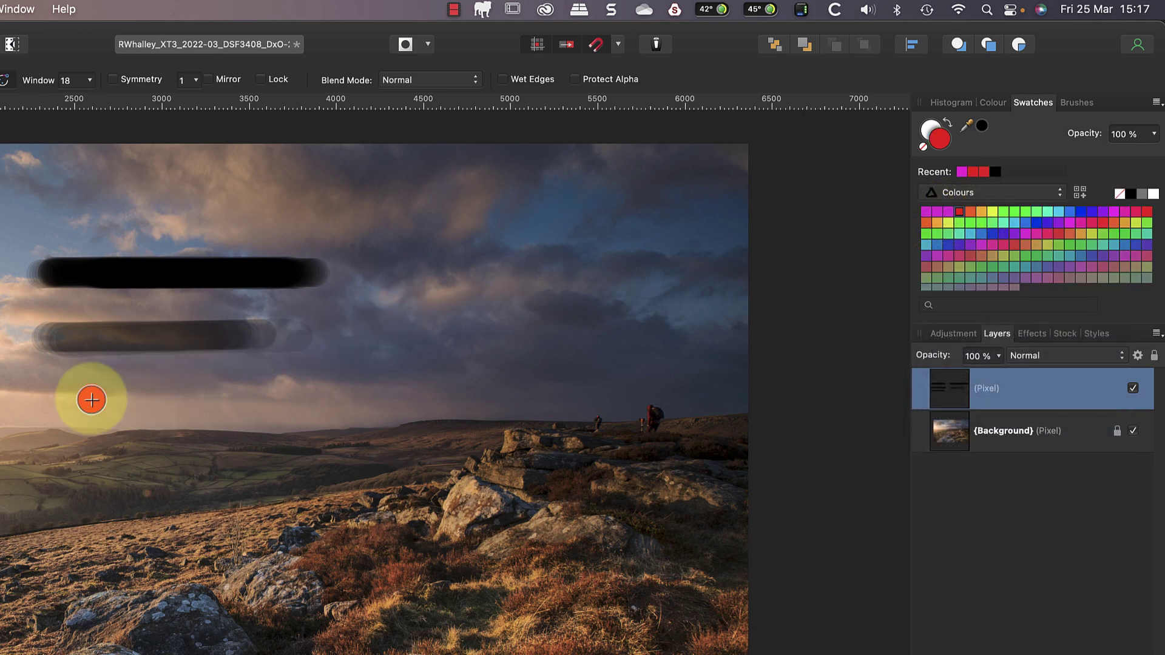
drag(36, 408, 282, 403)
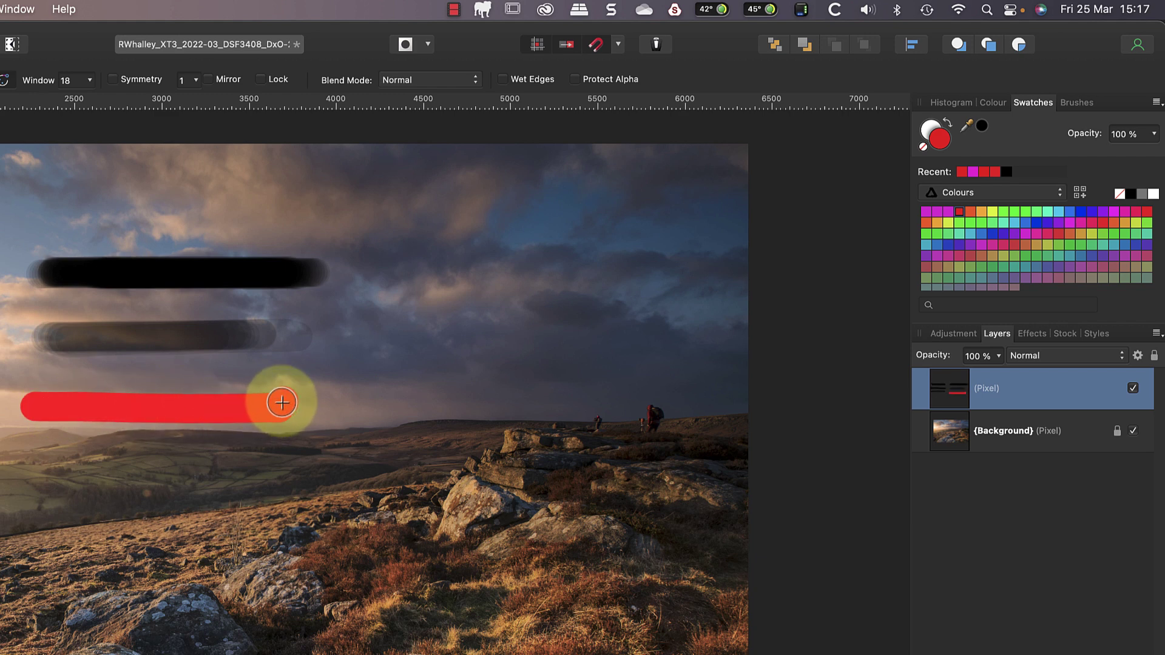
Set the colour to RGB 255/0/0 and paint a second red stroke below the first.
click(993, 103)
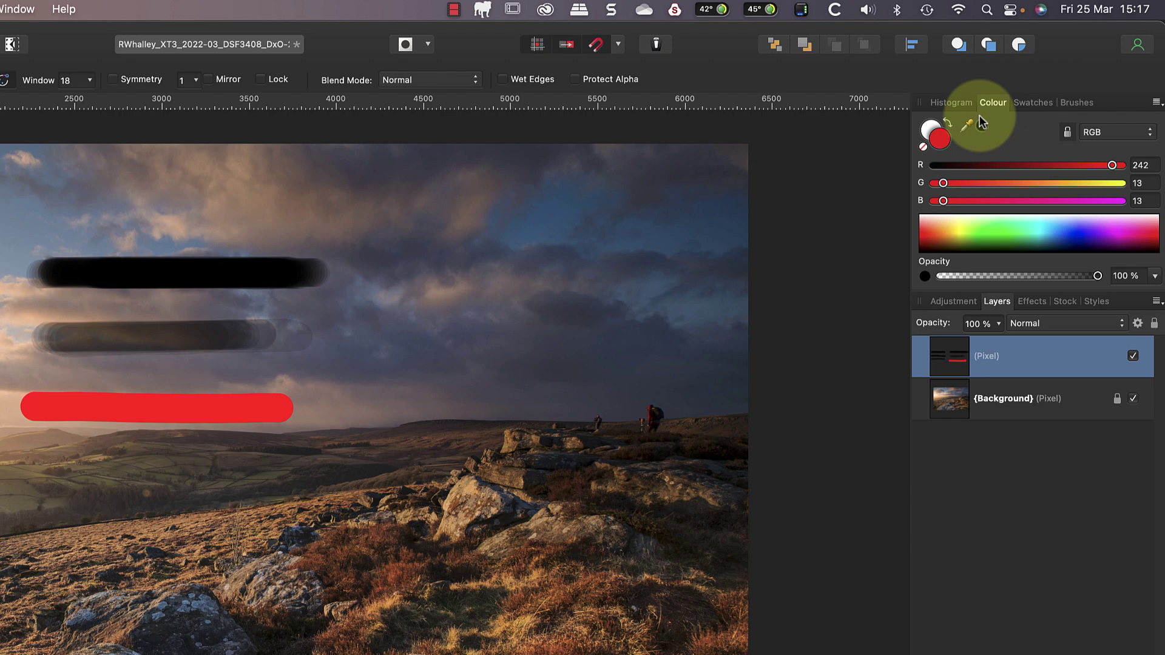
drag(1112, 165, 1122, 166)
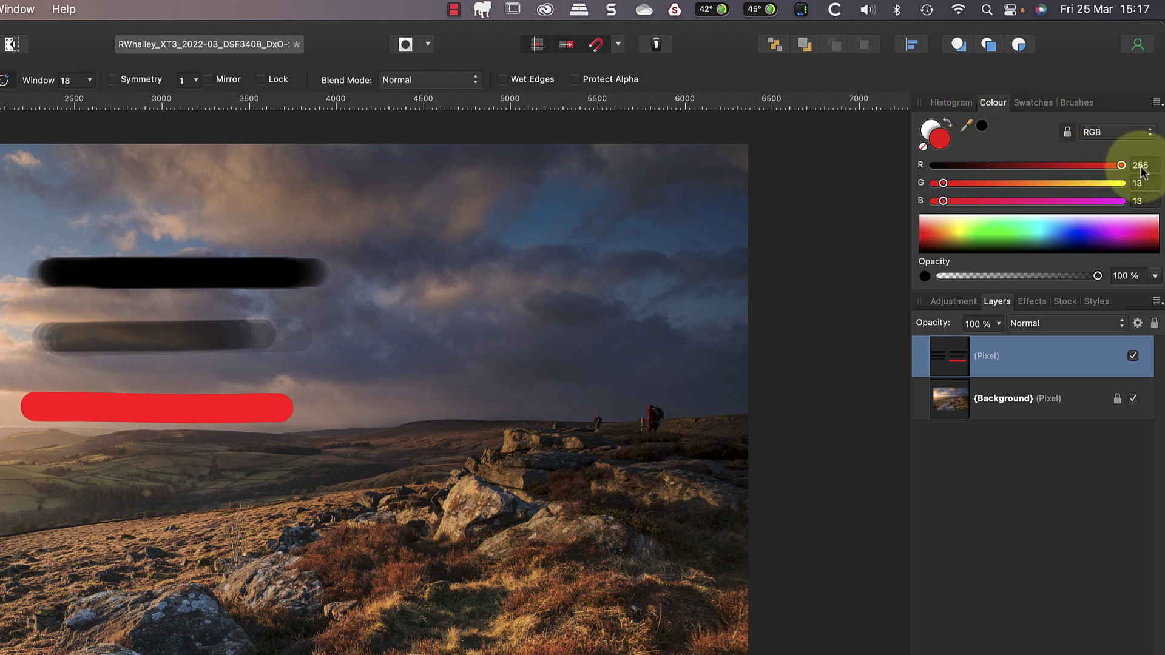
drag(943, 184, 897, 195)
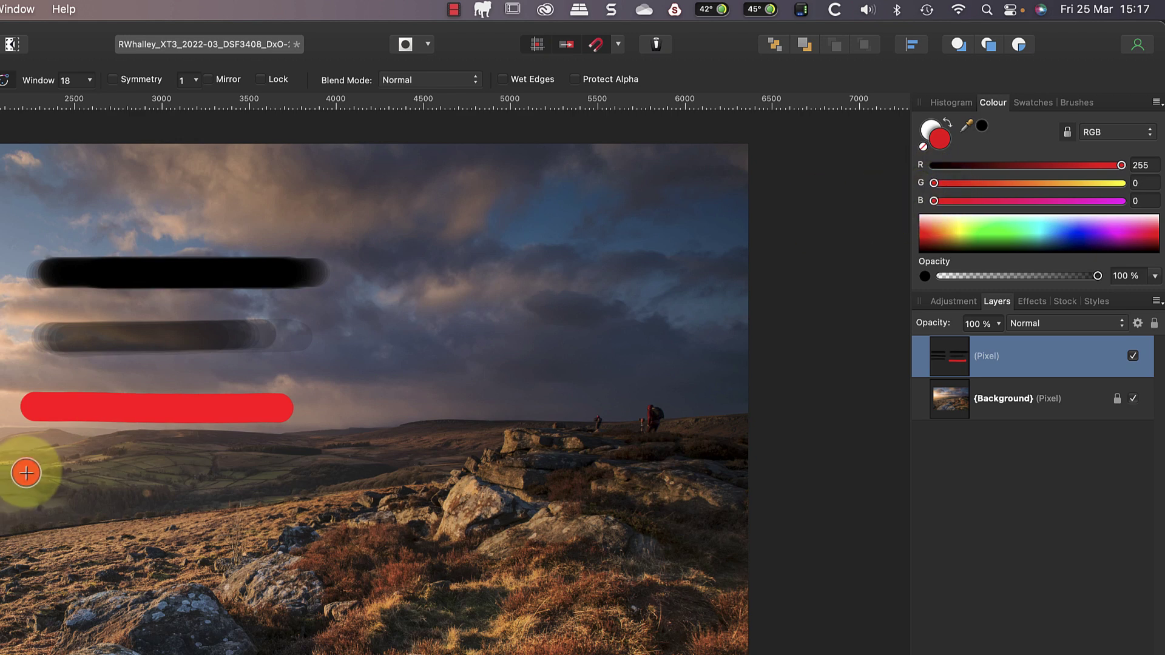
drag(28, 469, 294, 461)
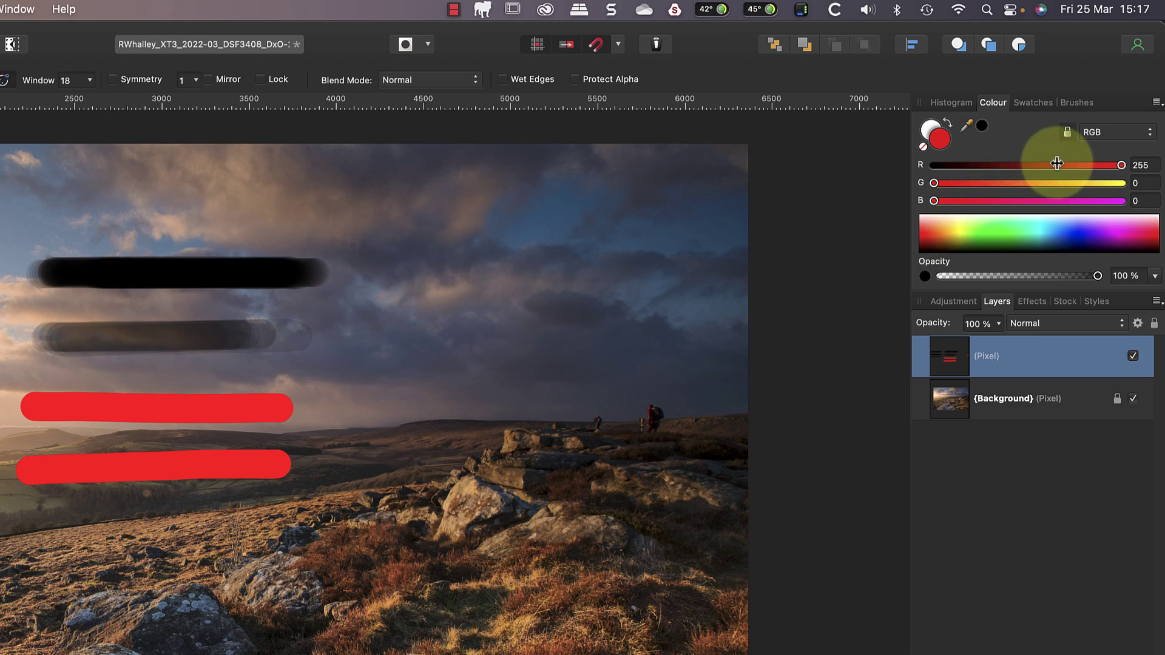
Switch the Colour panel to Wheel, choose blue (H 227, S 74, L 51), and paint a mid-sky stroke.
click(1156, 103)
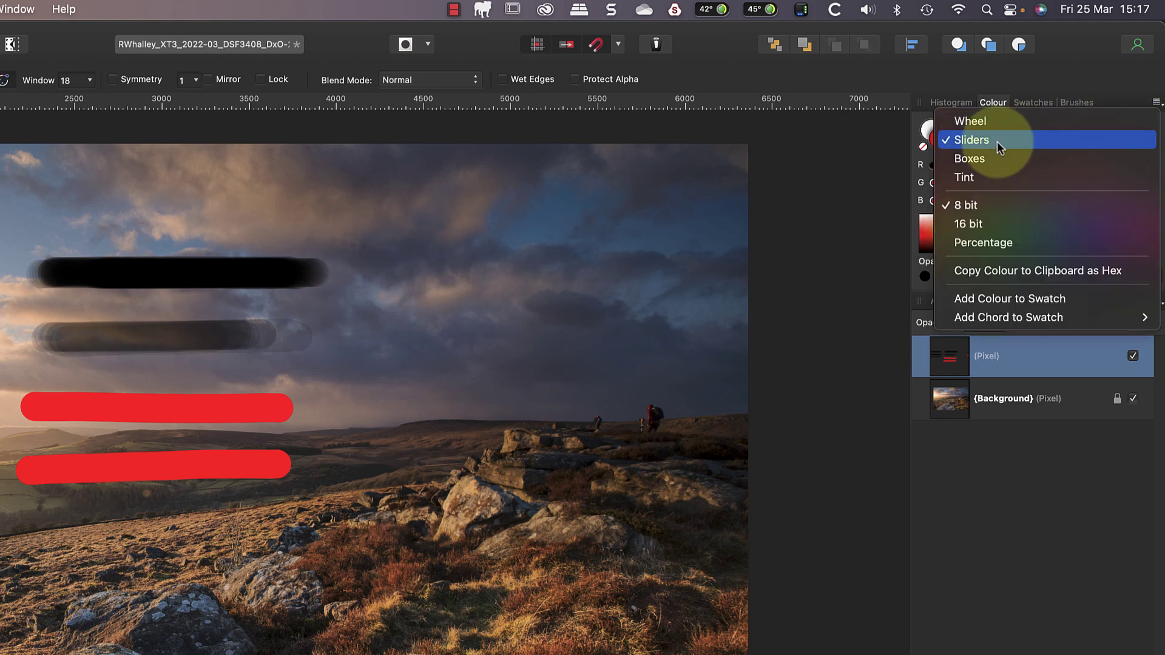
click(978, 121)
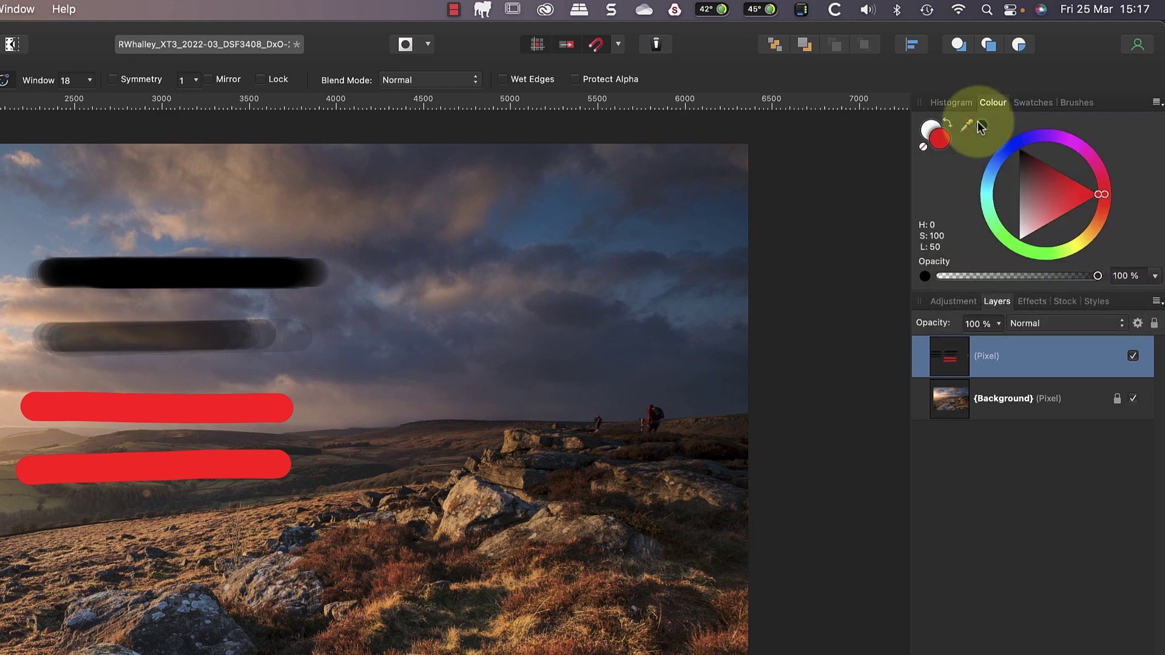
click(1102, 204)
mouse_move(1104, 208)
mouse_down()
mouse_move(1045, 260)
mouse_move(1012, 240)
mouse_up()
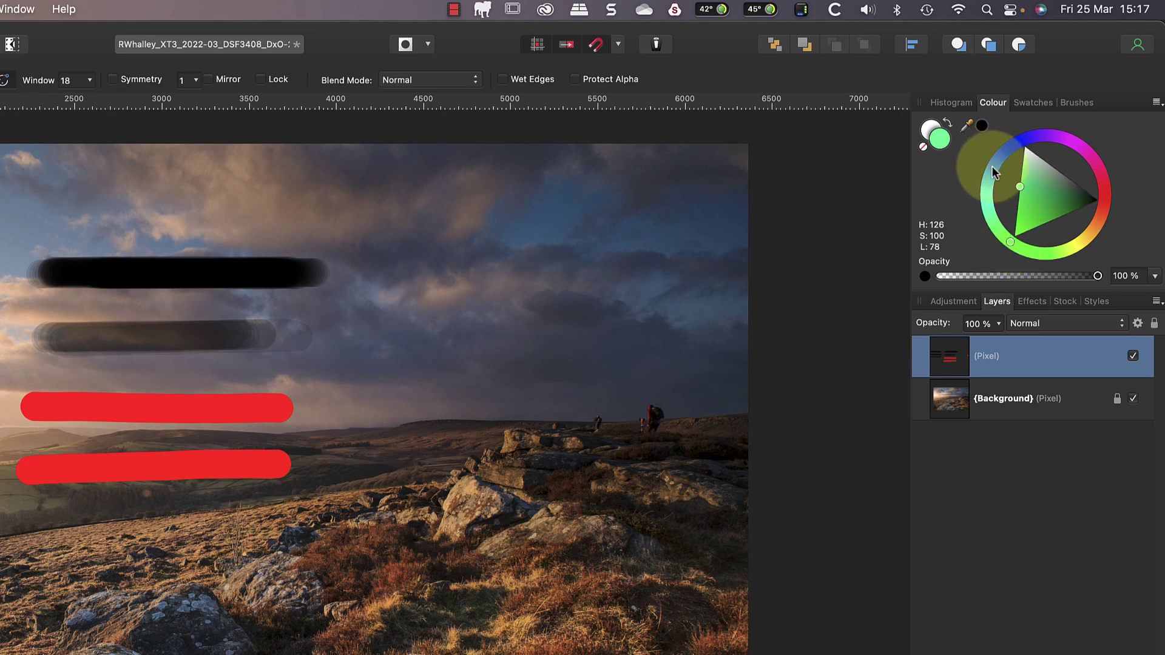
click(1056, 193)
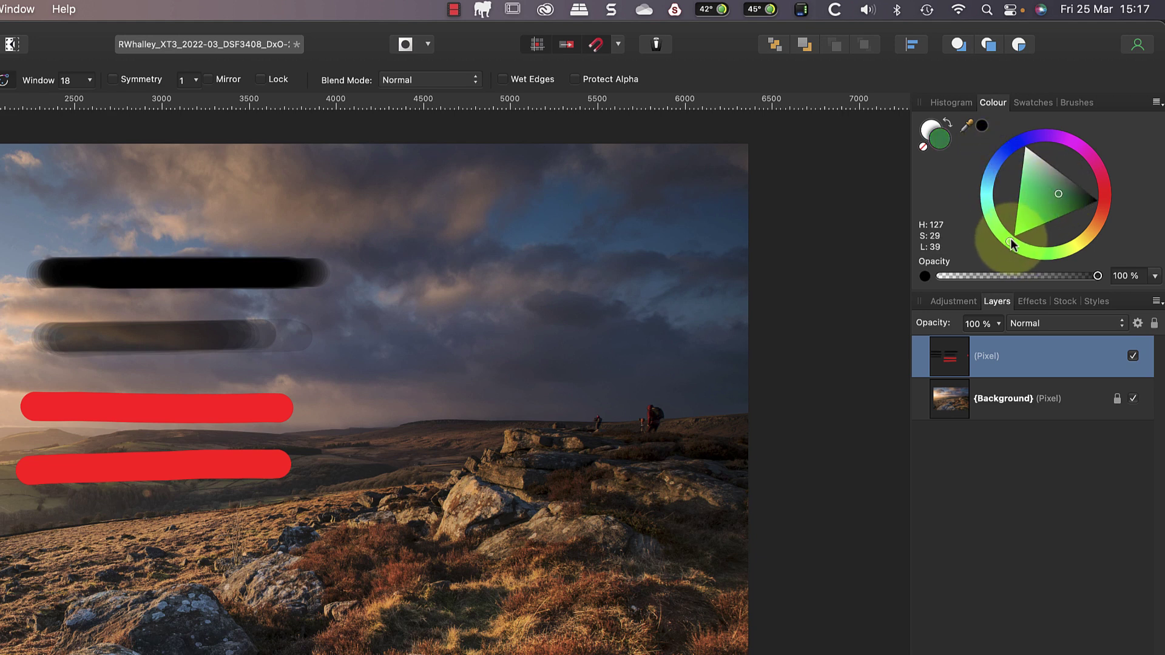
click(995, 155)
drag(995, 155, 1002, 147)
click(1026, 175)
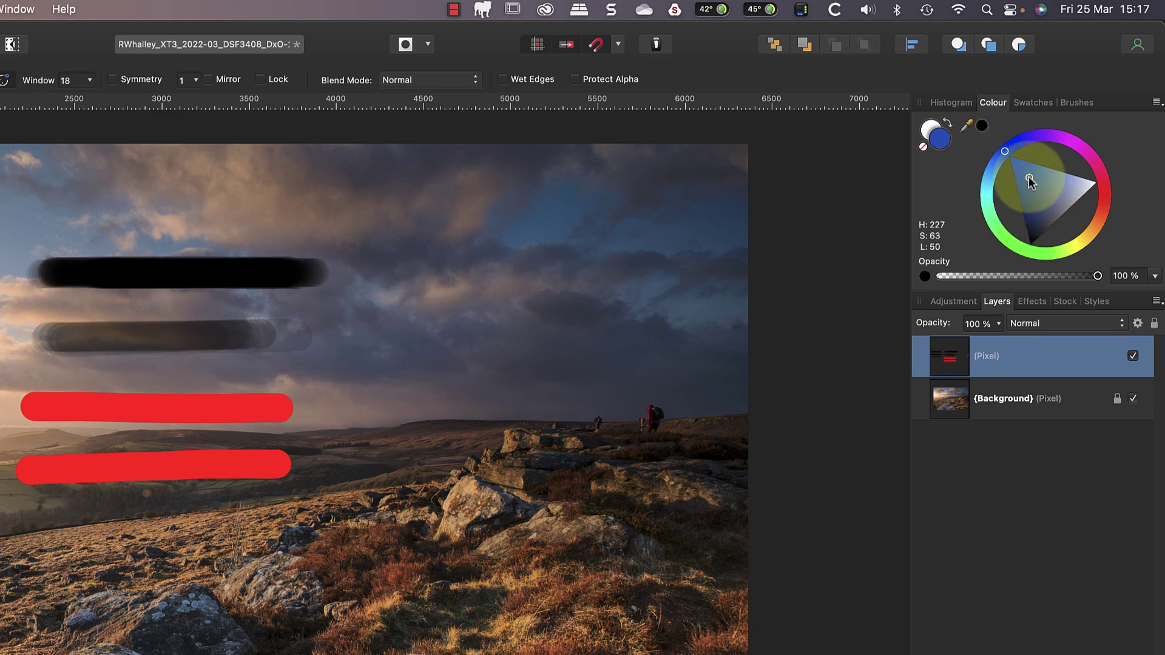
drag(361, 374, 607, 373)
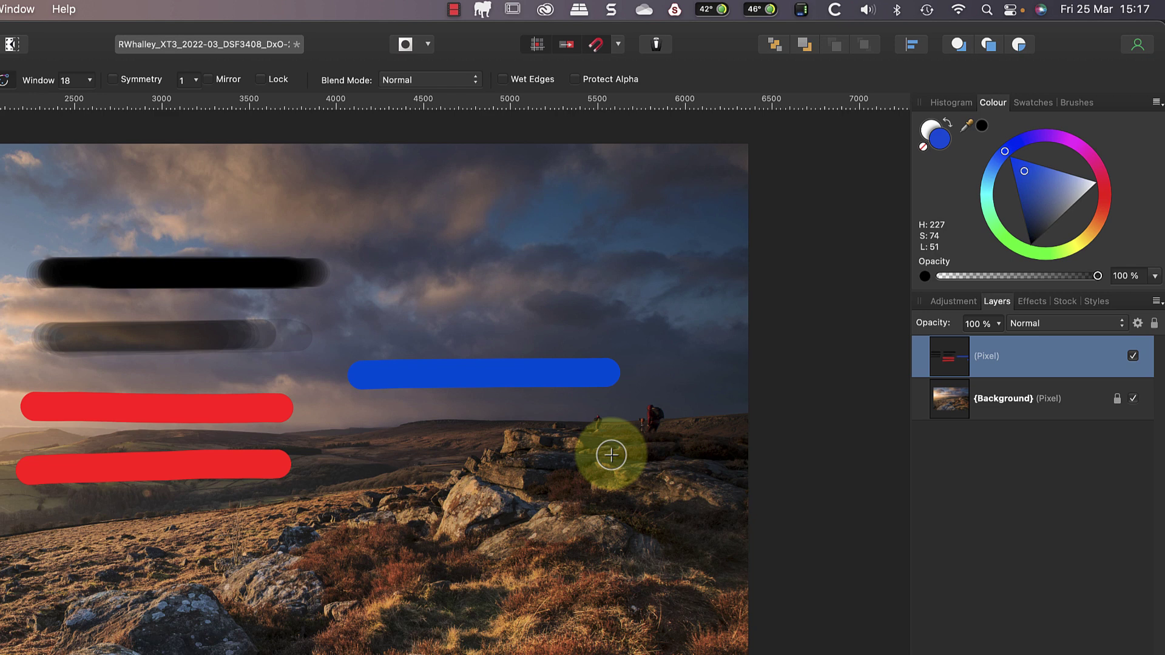
Toggle the Pixel layer's visibility off and on, then delete it from the Layers panel.
click(1133, 356)
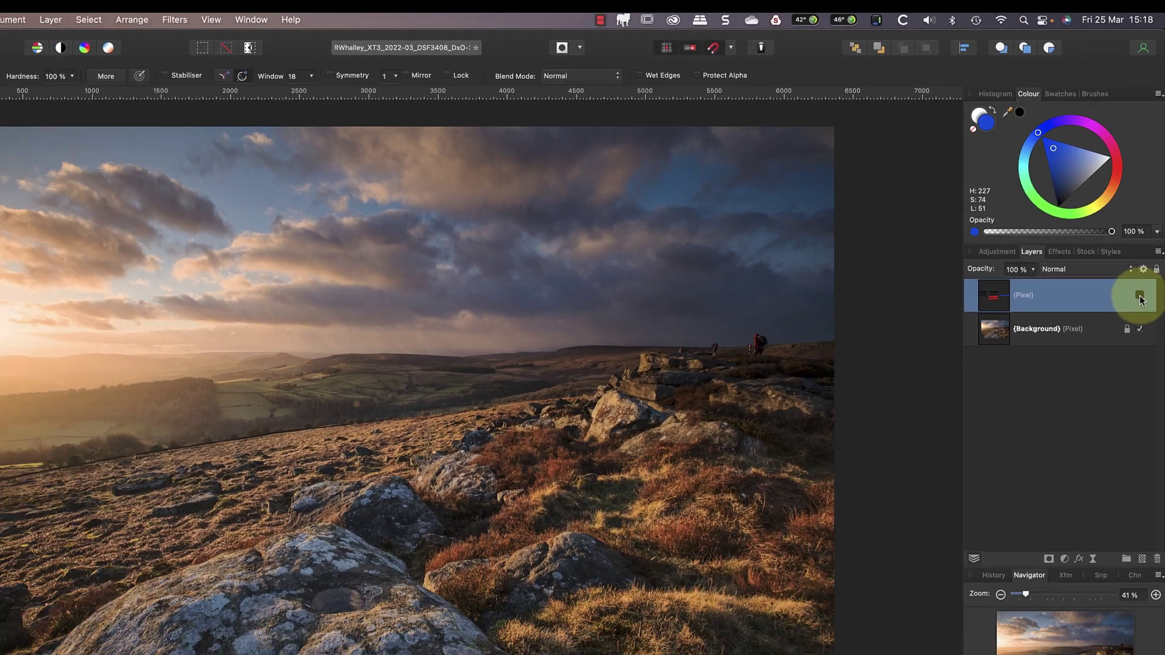
click(1133, 357)
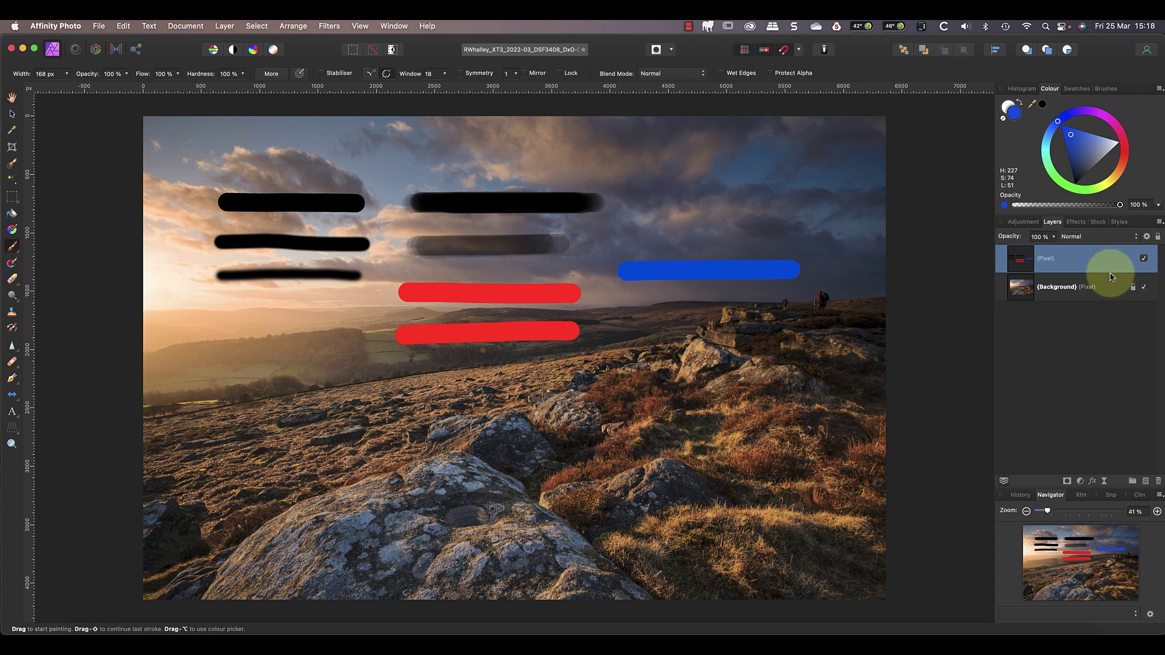
click(1159, 481)
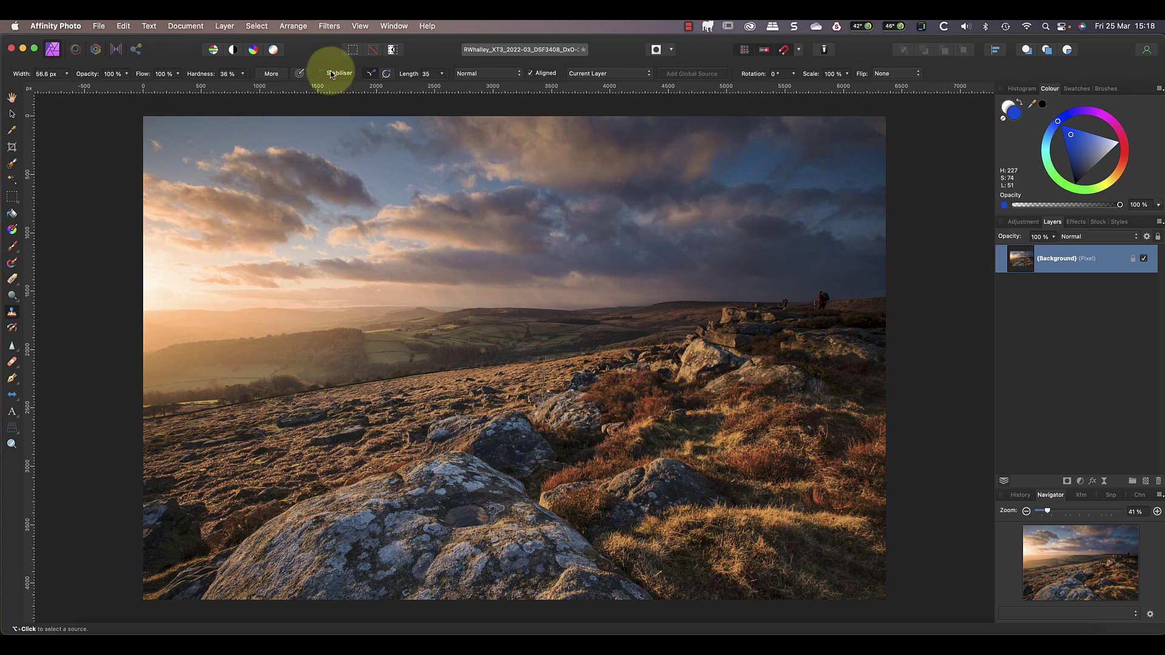
Add a new empty pixel layer above the Background and zoom to 150% on the rocks and hikers.
click(220, 26)
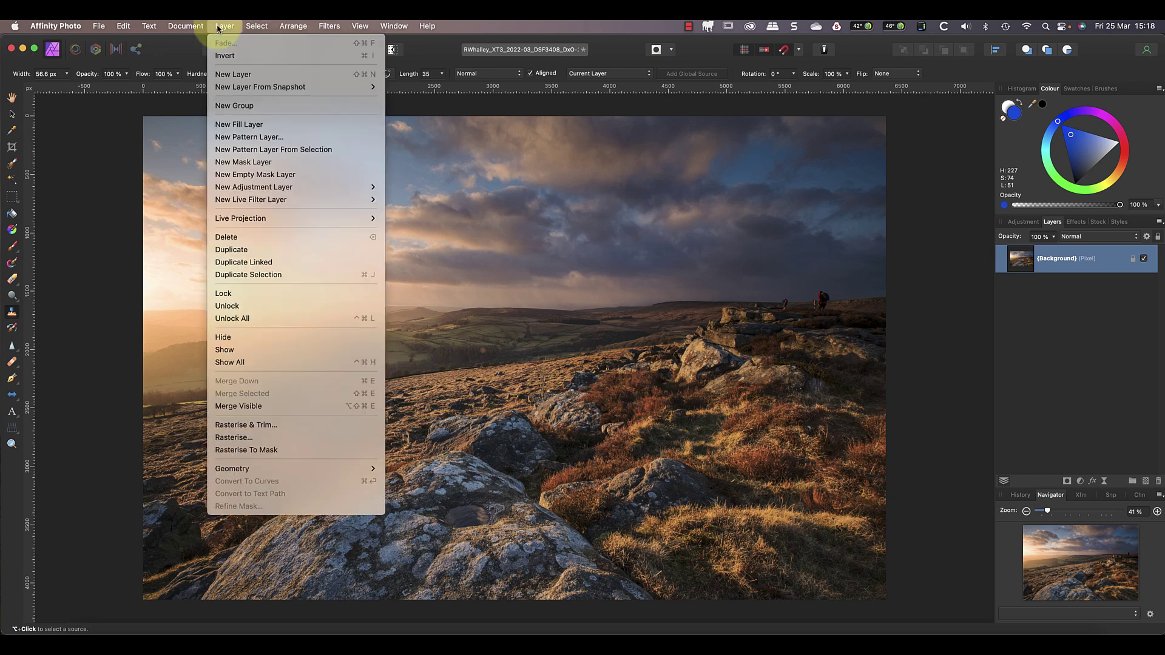
click(229, 74)
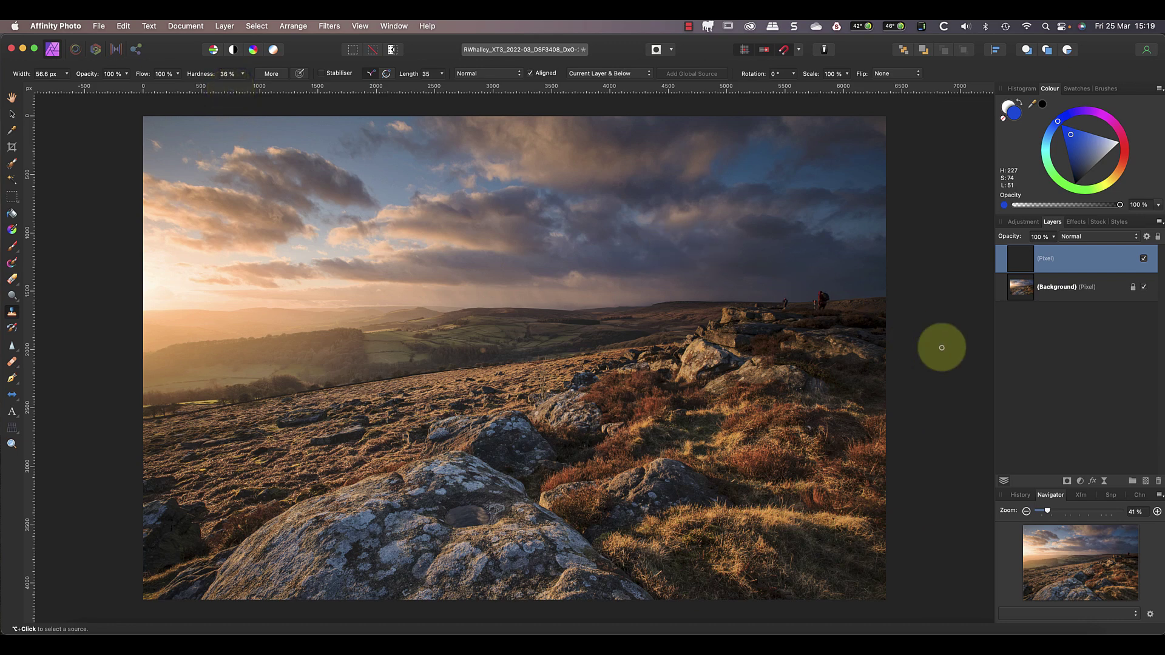
click(1157, 513)
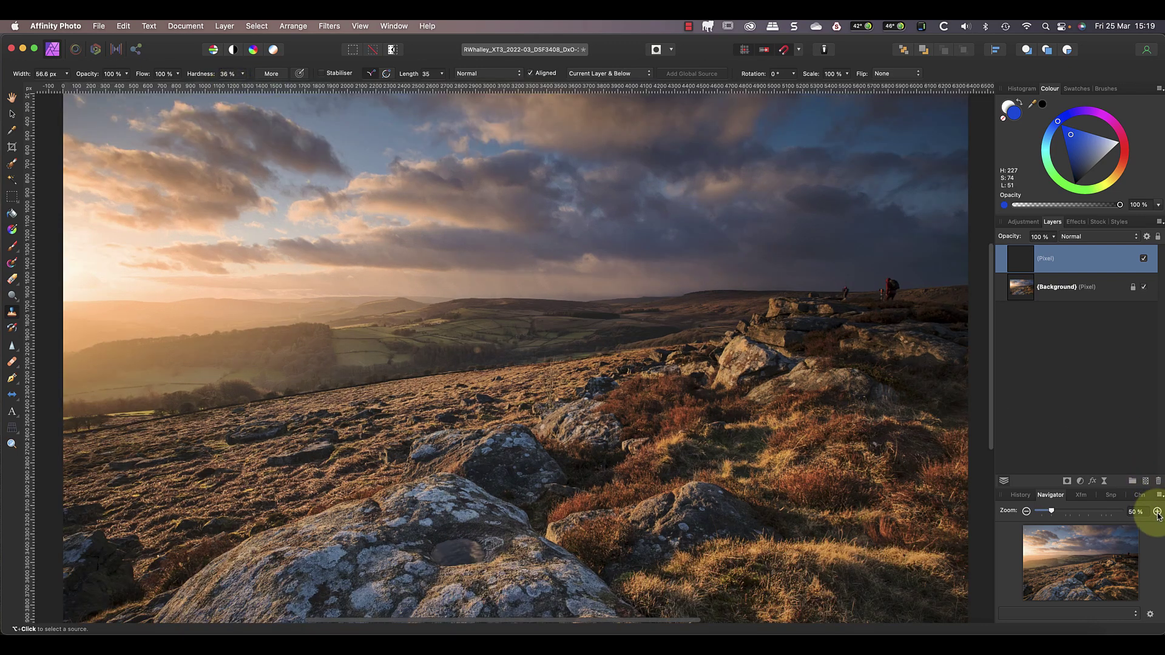
click(1157, 512)
click(1157, 512)
click(1157, 512)
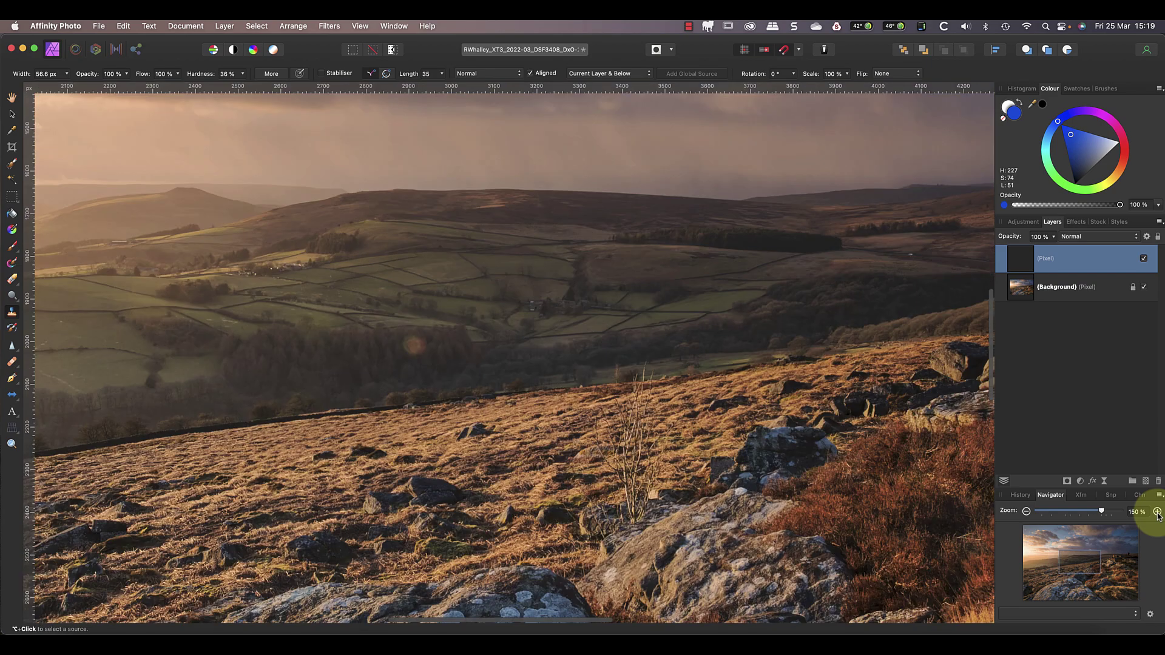
drag(1086, 554, 1123, 559)
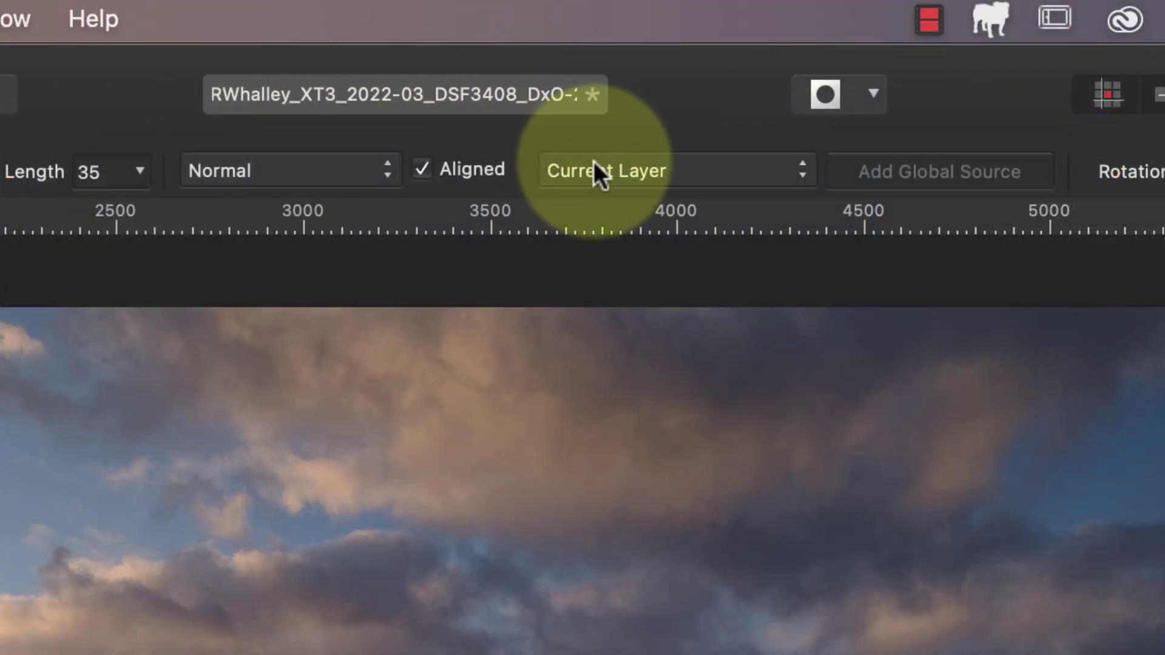
Set clone sampling to Current Layer & Below, with the view centred on the hikers.
click(593, 161)
click(596, 210)
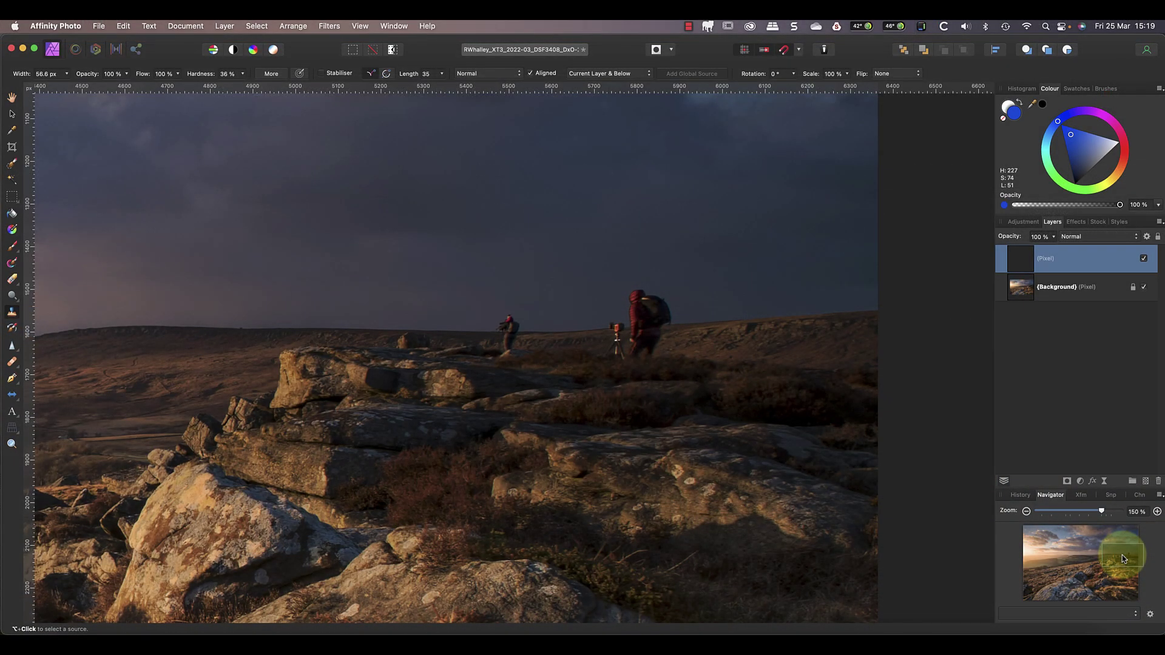
drag(1123, 558, 1118, 554)
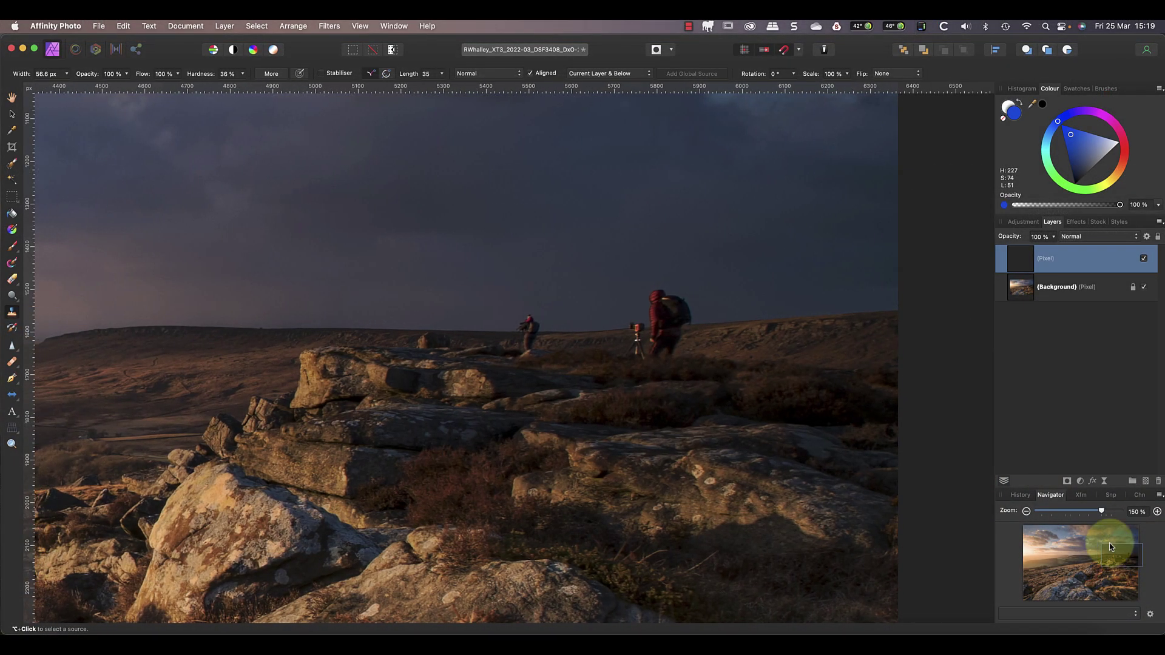
Set the clone source on the sky and moorland beside the hikers.
alt+click(490, 331)
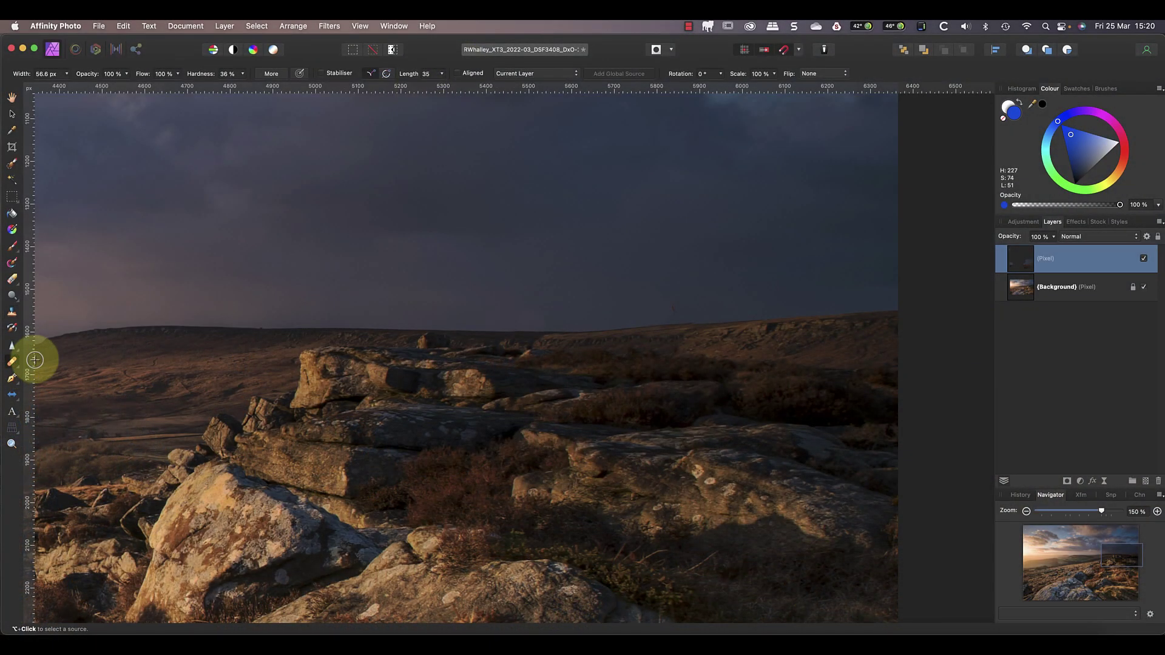
Choose Current Layer & Below in the Clone Brush sampling dropdown.
alt+click(491, 310)
click(534, 73)
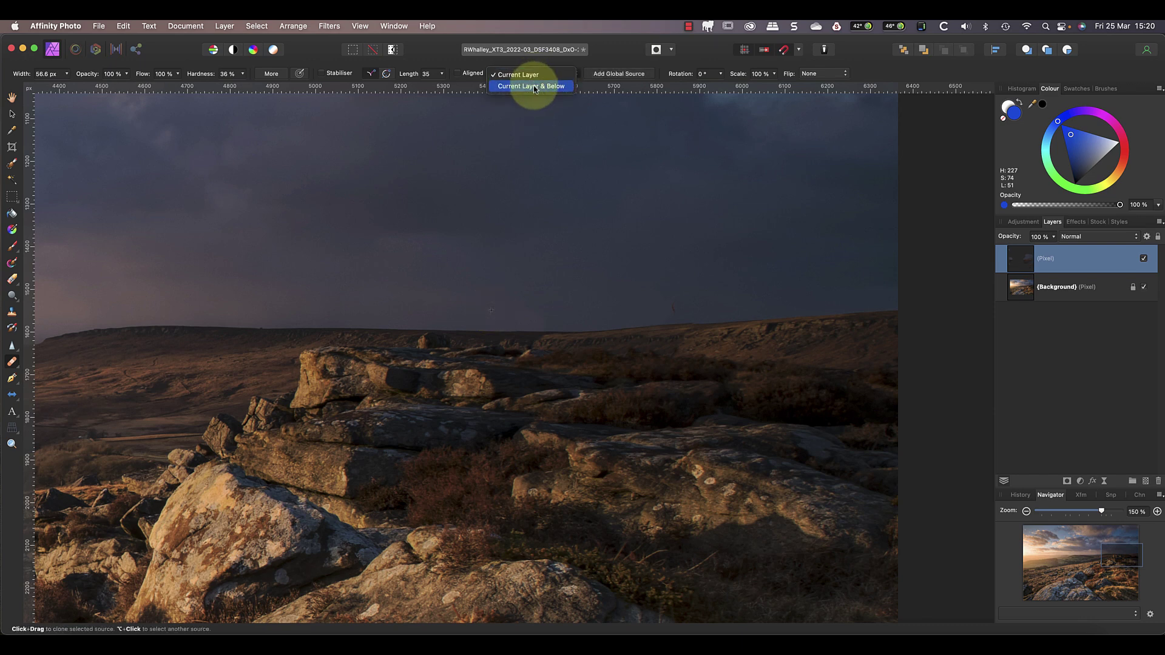
click(532, 87)
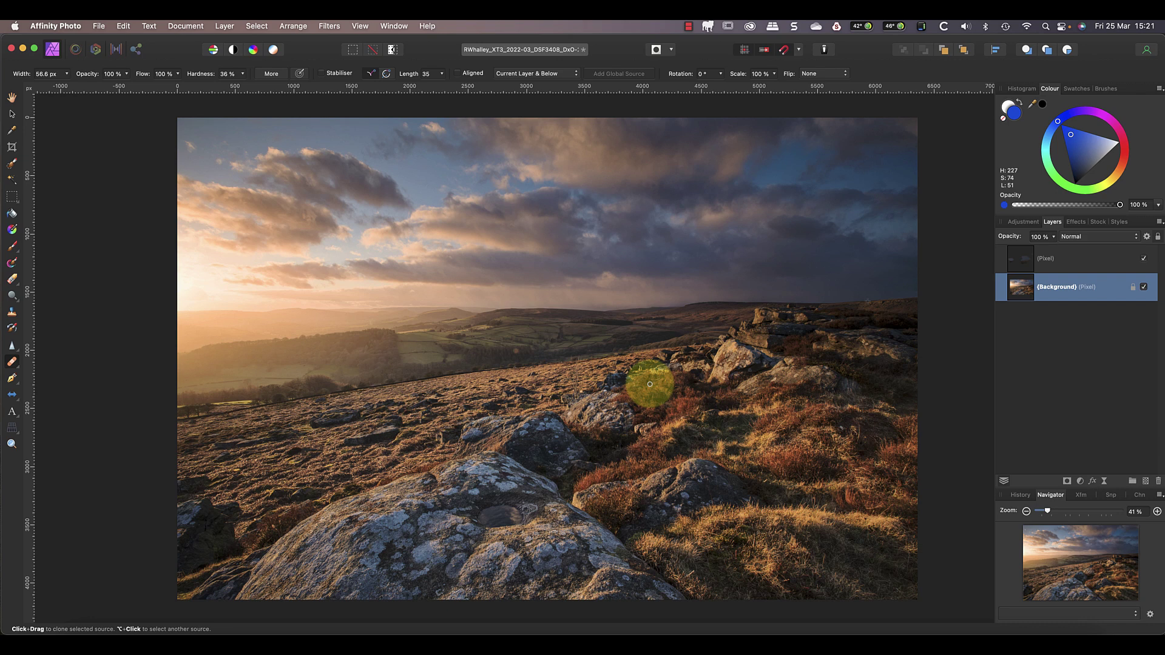
click(1144, 260)
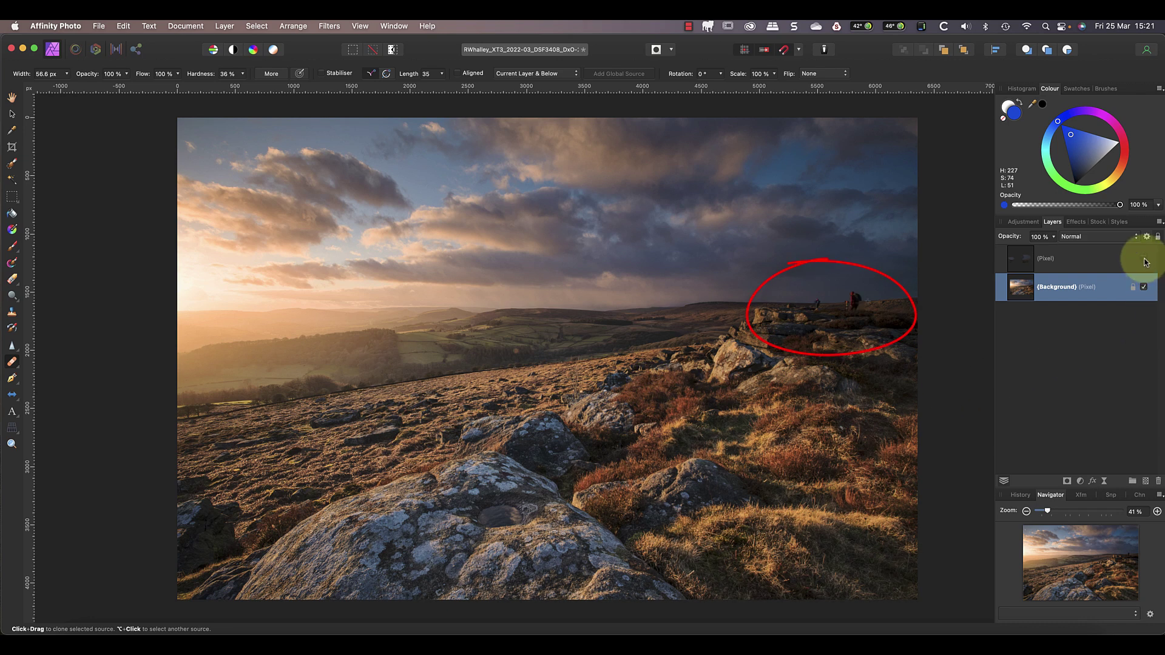
click(1145, 260)
click(1145, 260)
click(1145, 261)
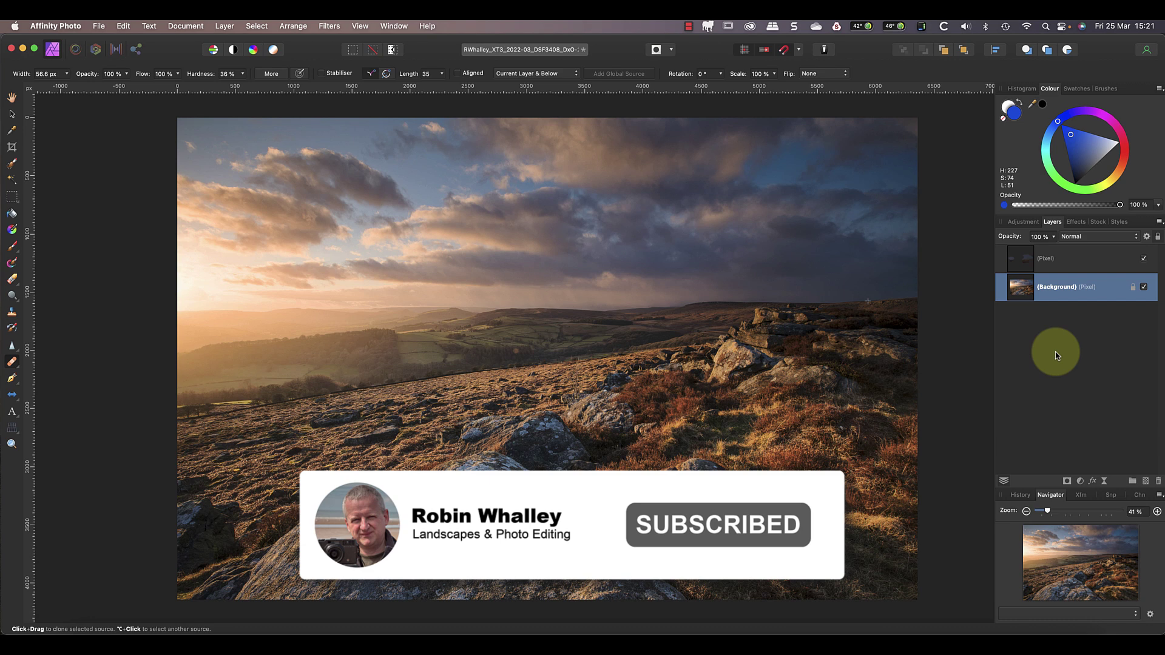